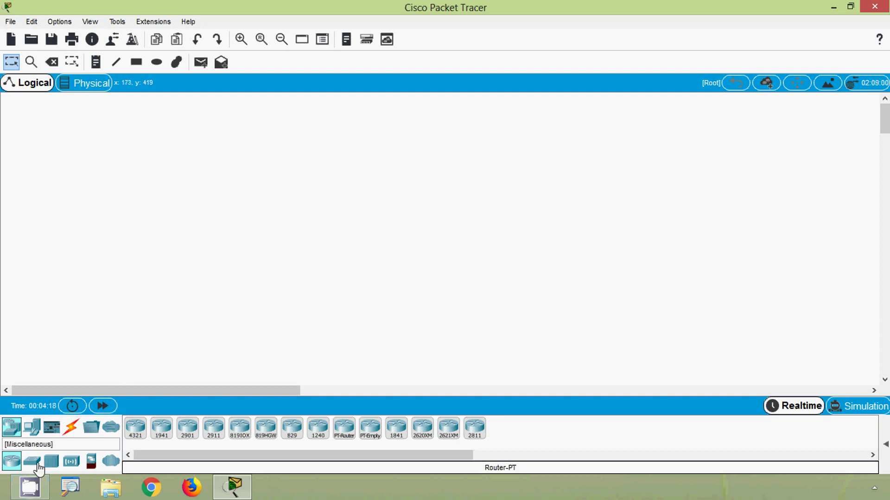
Step: Place a 2911 router and a generic PC on the workspace, then pick the console cable
left_click(213, 428)
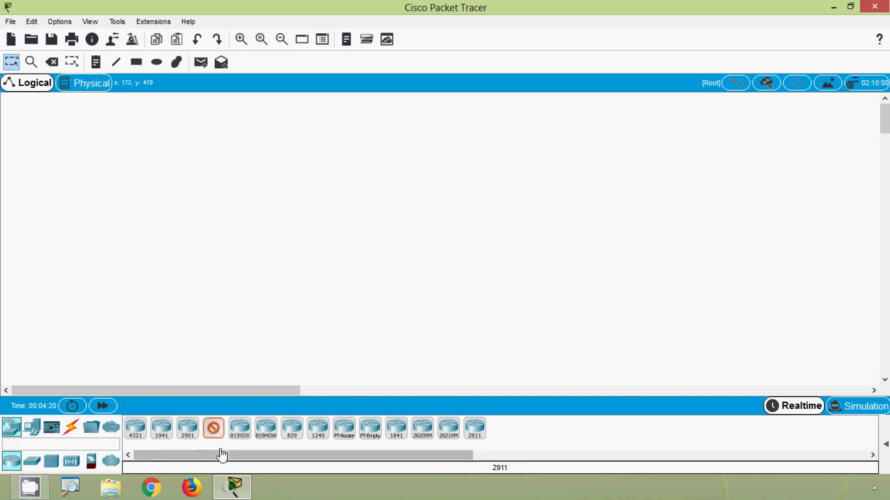
left_click(425, 173)
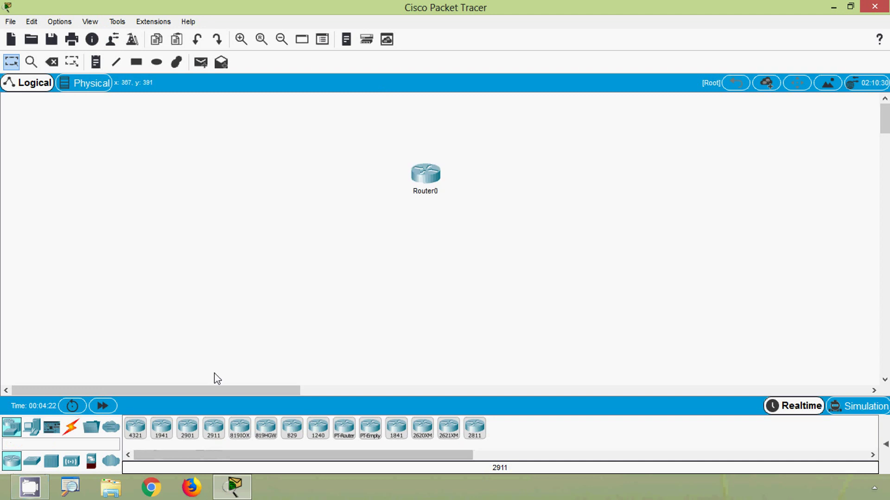
left_click(32, 427)
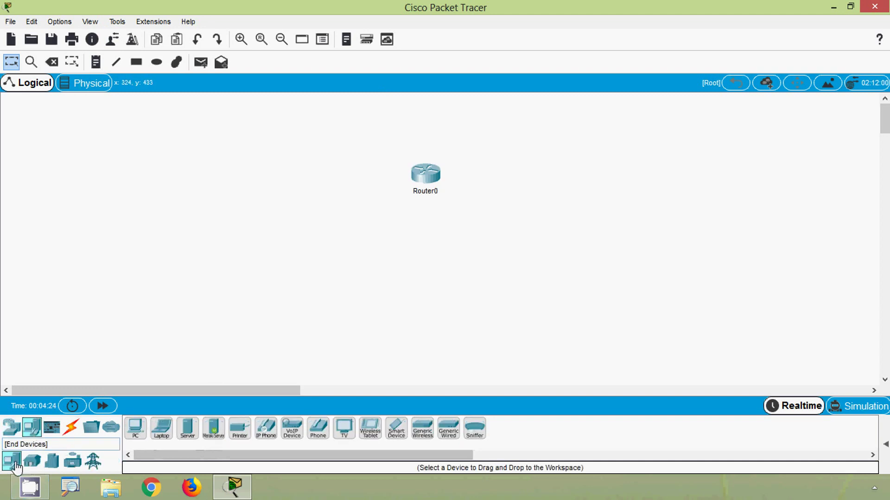
left_click(135, 428)
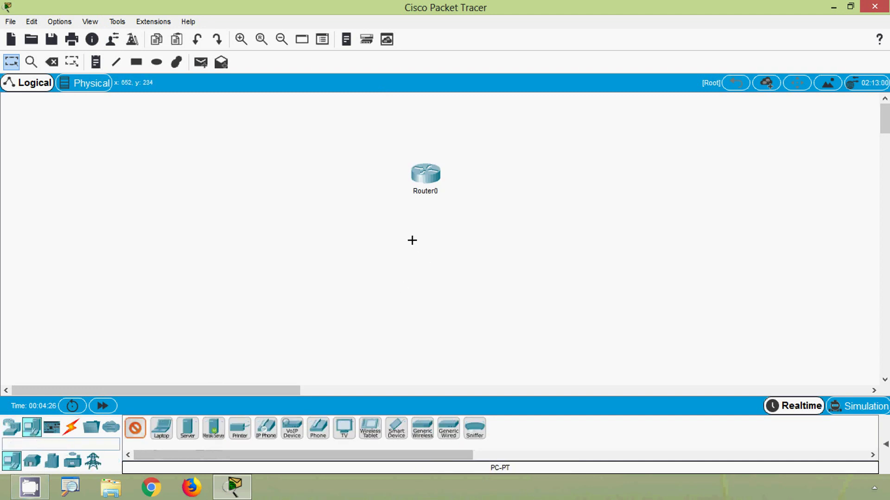
left_click(304, 175)
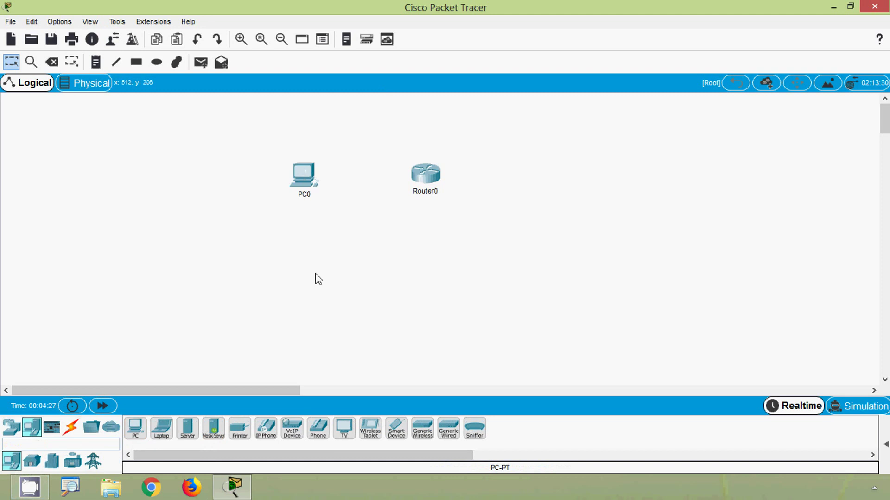
left_click(70, 431)
left_click(162, 428)
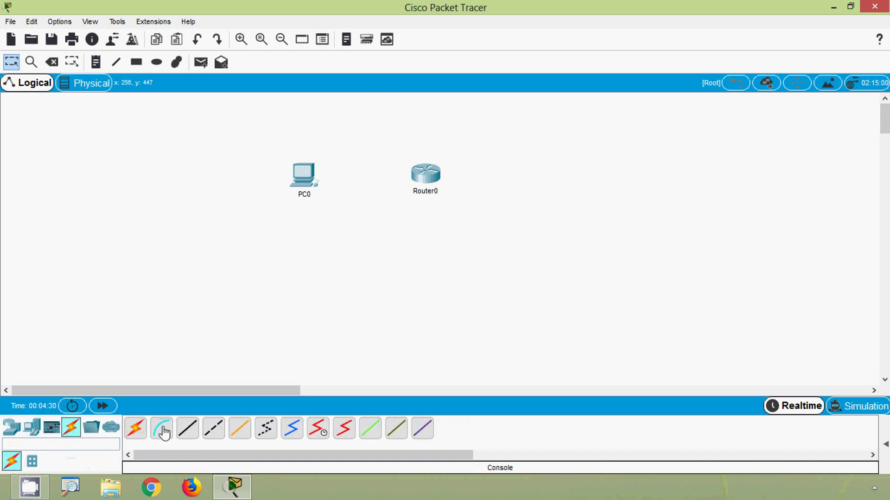
Step: Connect the cable from Router0's Console port to PC0's RS 232 port
left_click(426, 176)
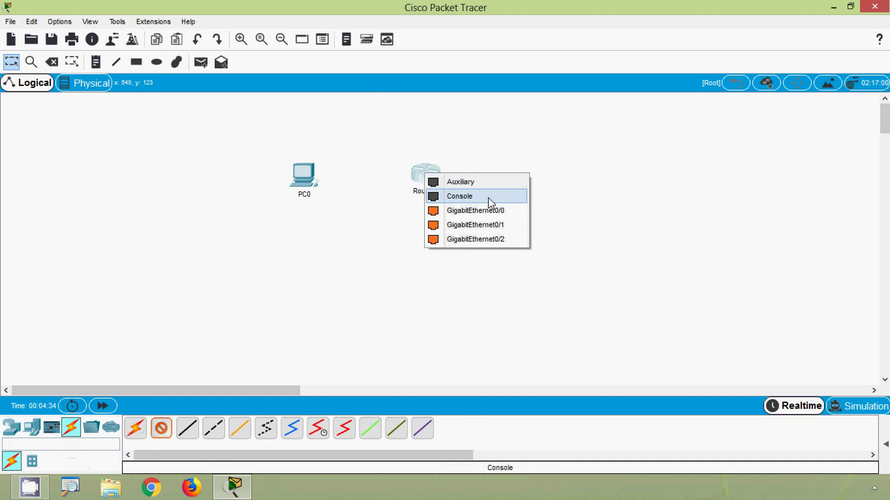
left_click(475, 198)
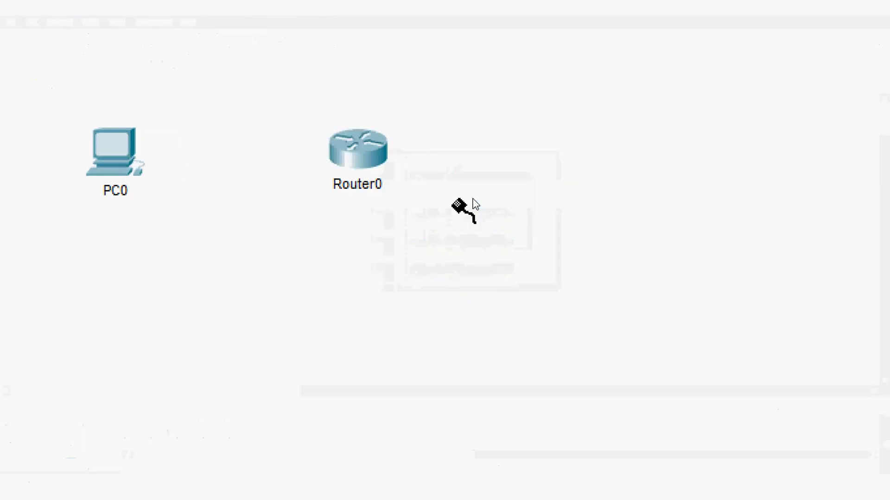
left_click(132, 151)
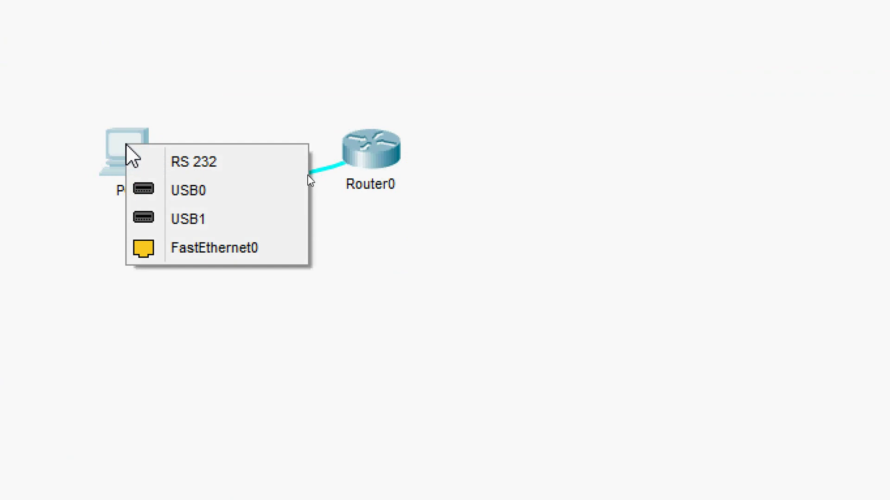
left_click(178, 166)
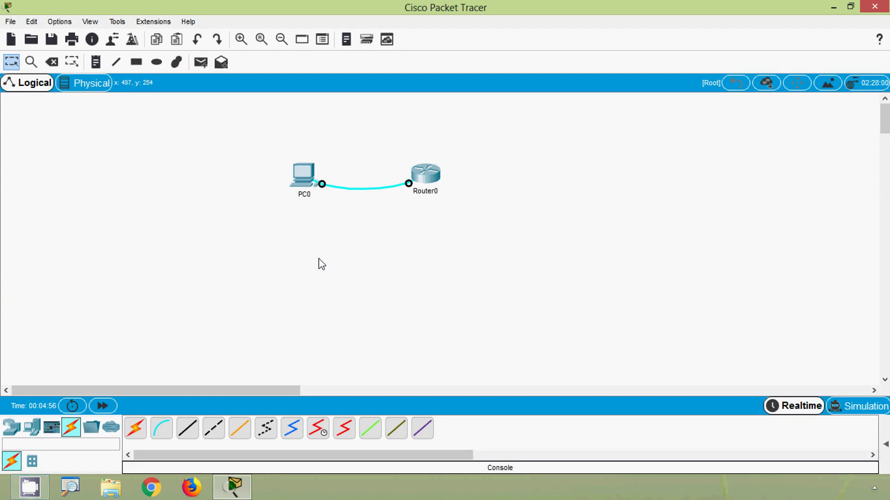
Step: Launch PC0's Desktop Terminal and accept the 9600 baud default settings
left_click(304, 183)
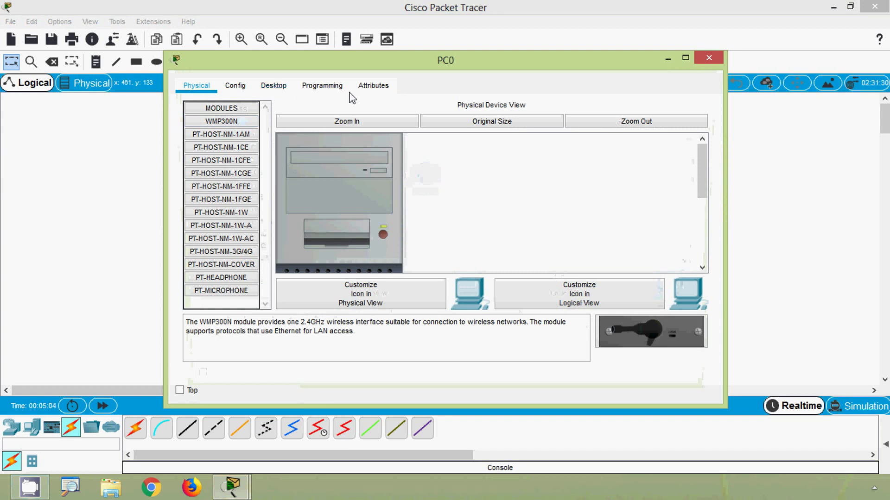
left_click(277, 89)
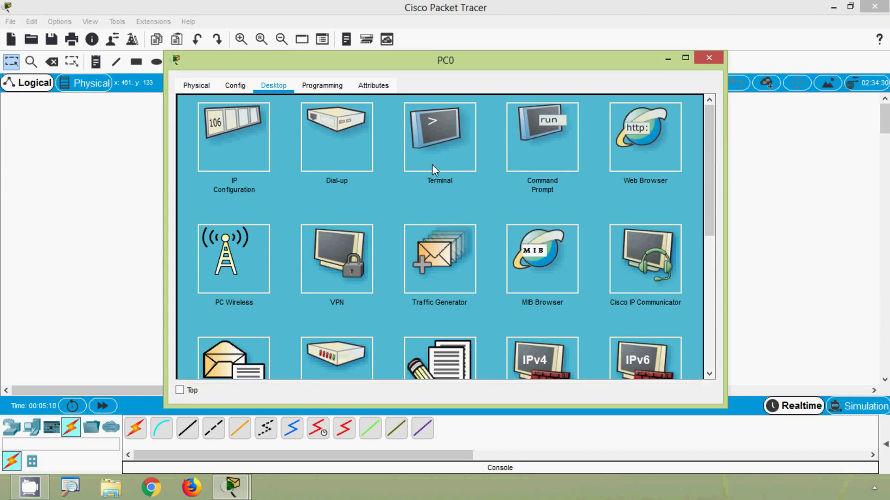
left_click(434, 146)
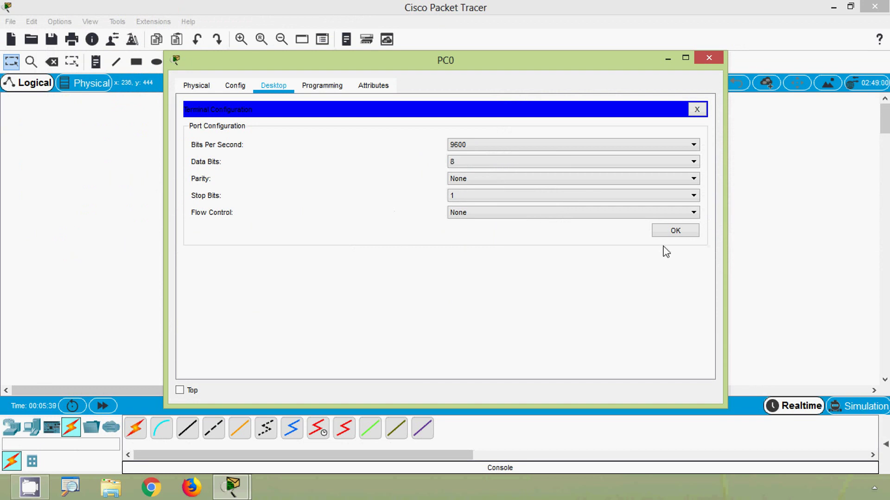
left_click(674, 232)
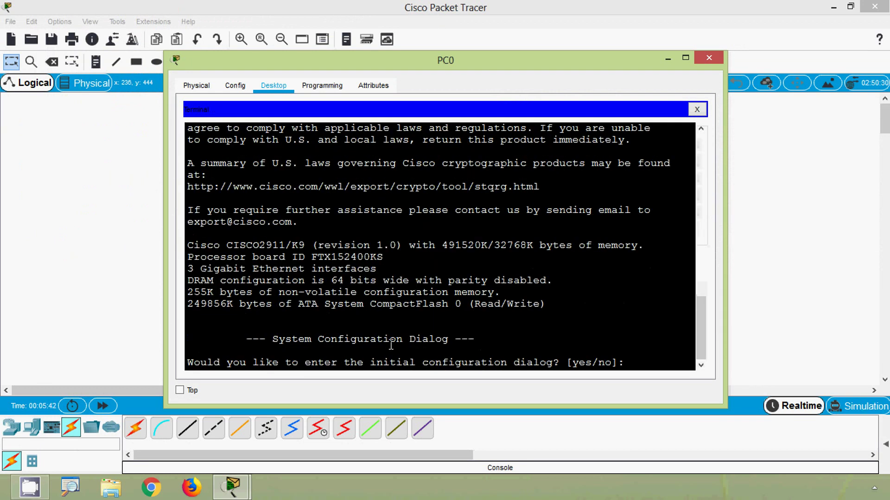
Step: Answer 'no' to the initial configuration dialog and bring up the Router> prompt
left_click_drag(436, 61, 474, 223)
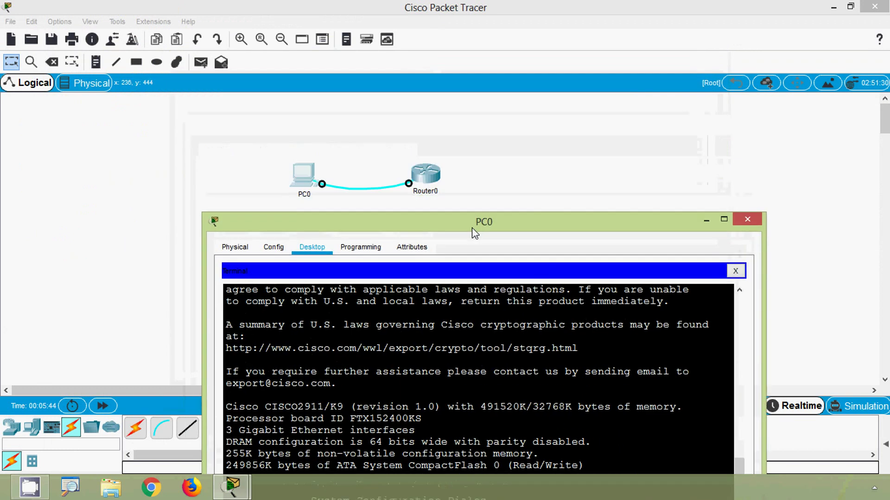
left_click_drag(419, 223, 381, 76)
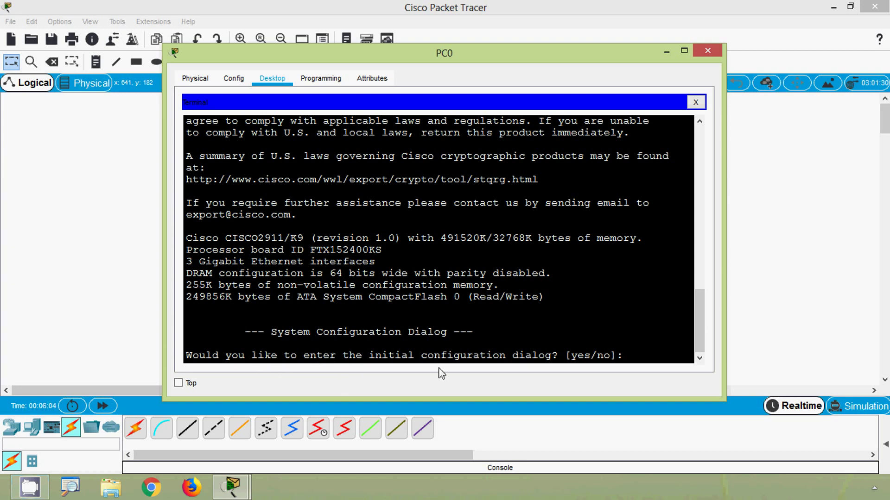
type("no")
key("Return")
key("Return")
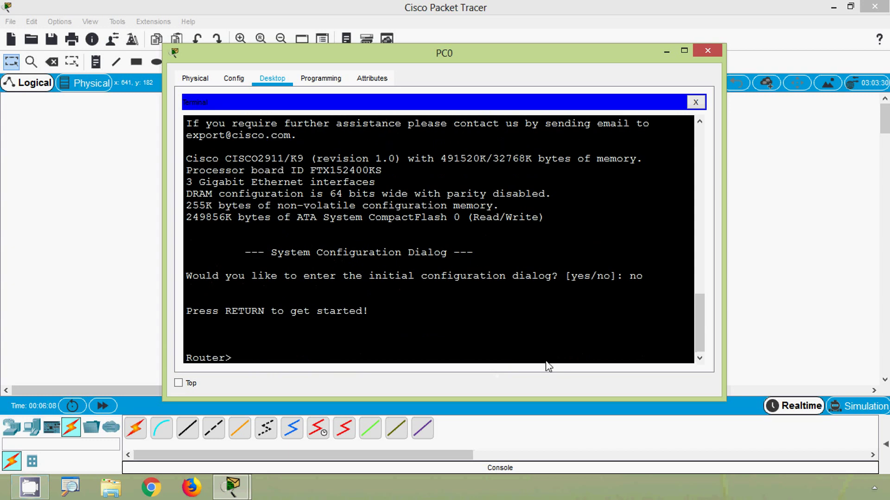
key("Return")
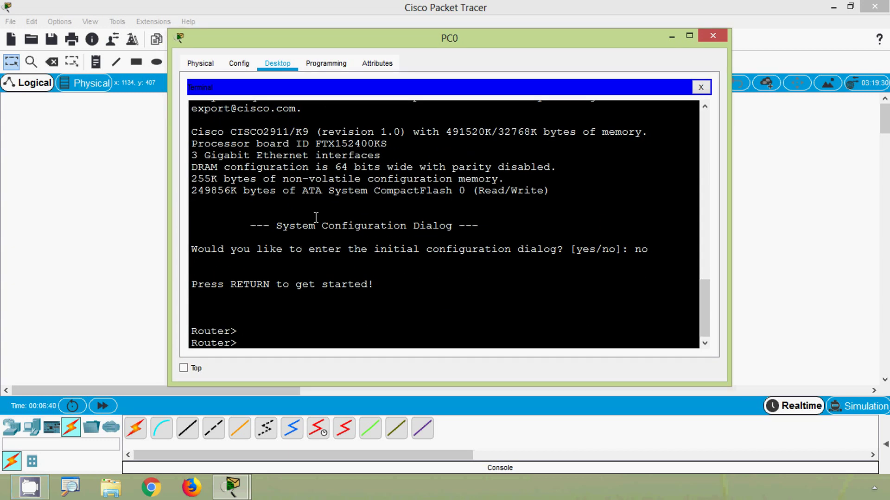
left_click(316, 217)
left_click(243, 331)
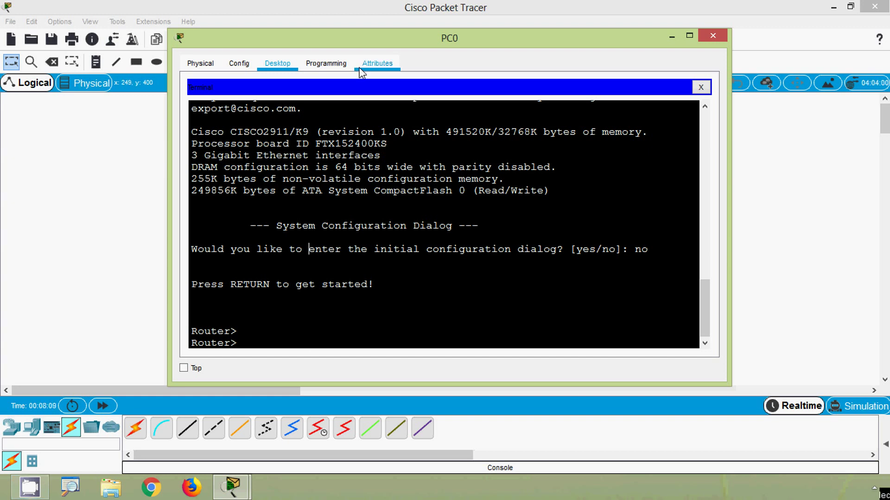
left_click_drag(365, 43, 382, 31)
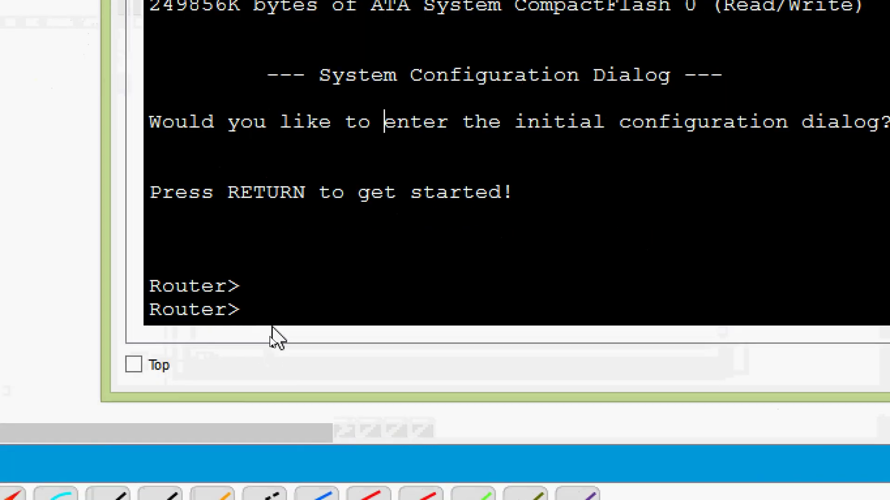
Step: Enter privileged EXEC mode with enable, then global configuration with configure terminal
type("ena")
key("Tab")
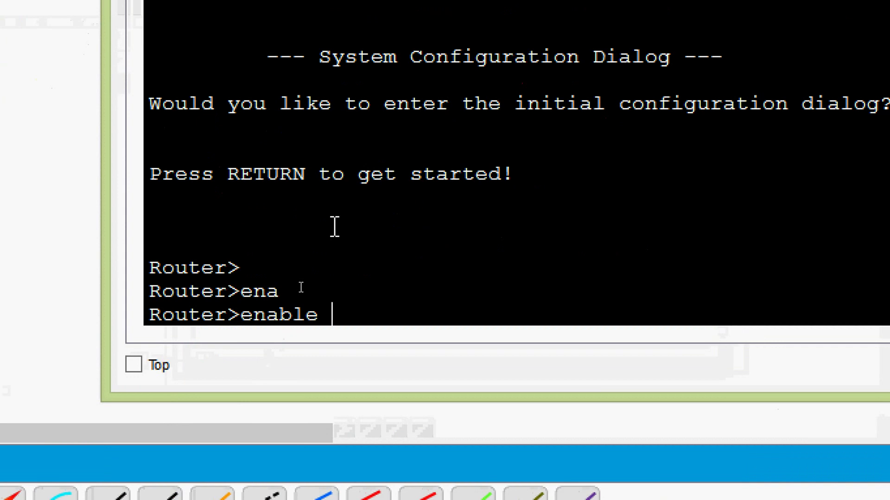
key("Return")
key("Return")
type("conf")
key("Tab")
type("t")
key("Tab")
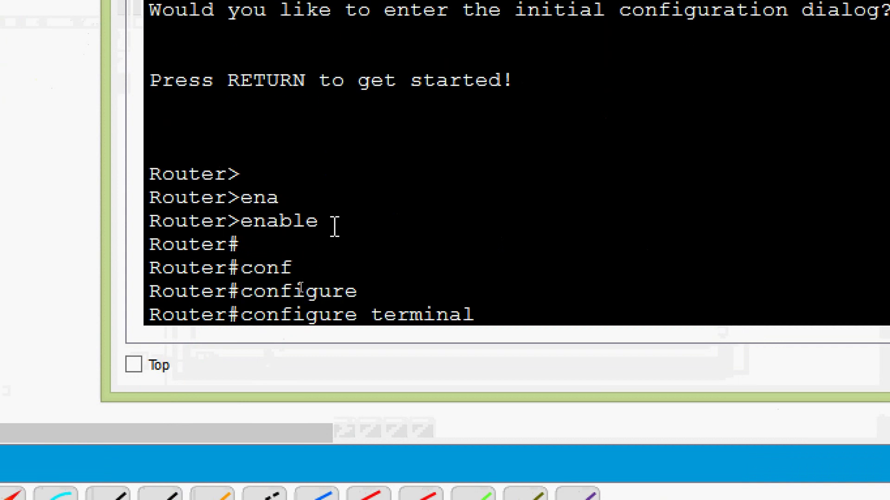
key("Return")
key("Return")
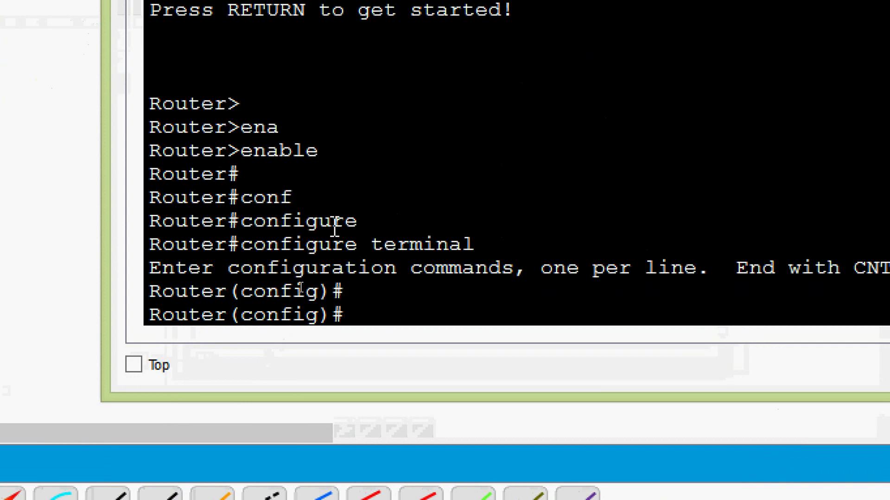
Step: Enter line console 0 configuration, checking the available line range with ?
type("line")
key("Tab")
type("con")
key("Tab")
type("?")
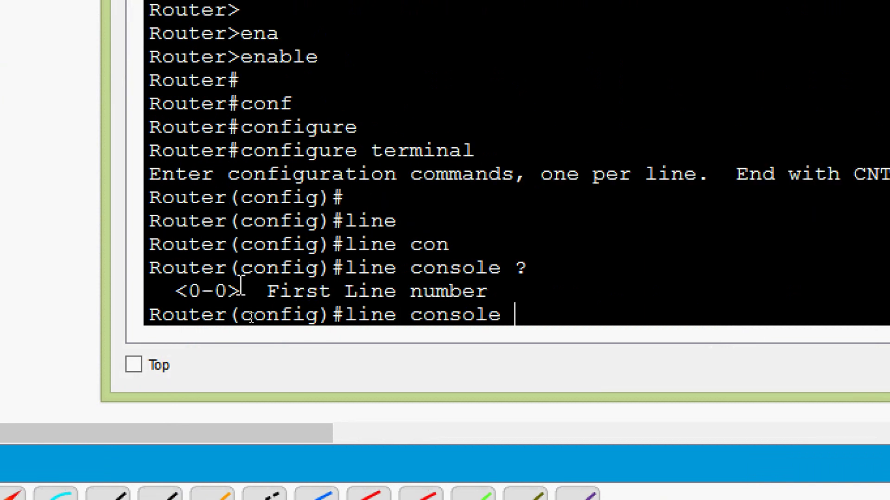
left_click_drag(234, 291, 202, 291)
left_click(542, 305)
type("0")
key("Return")
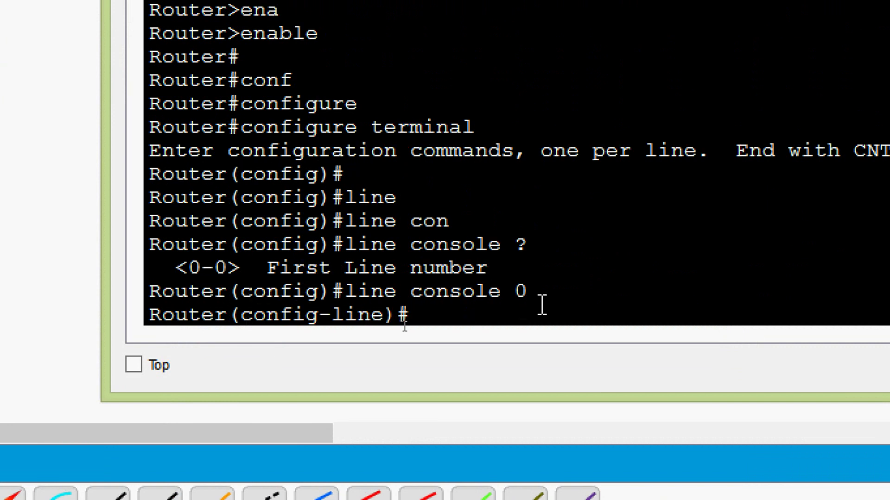
Step: Set the console line password, return to privileged mode with Ctrl+Z, and exit
type("?")
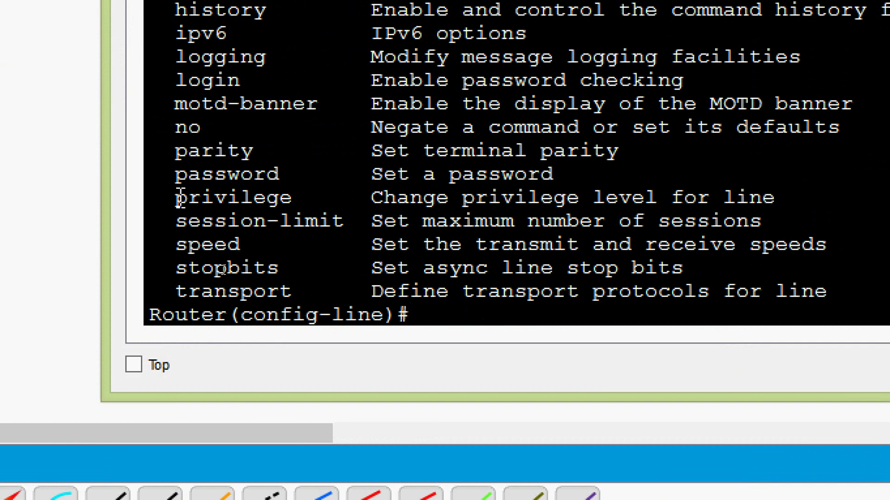
left_click_drag(177, 175, 558, 175)
left_click(448, 306)
type("pas")
key("Tab")
type("?")
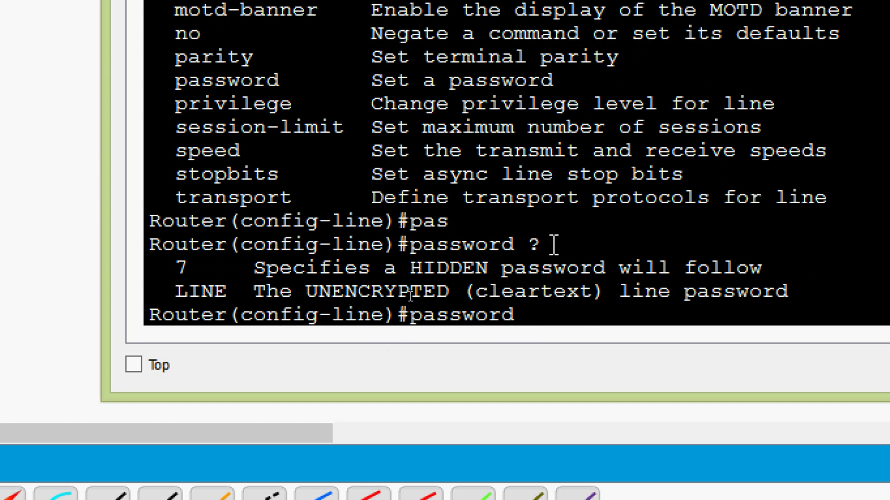
type("cisco")
key("Return")
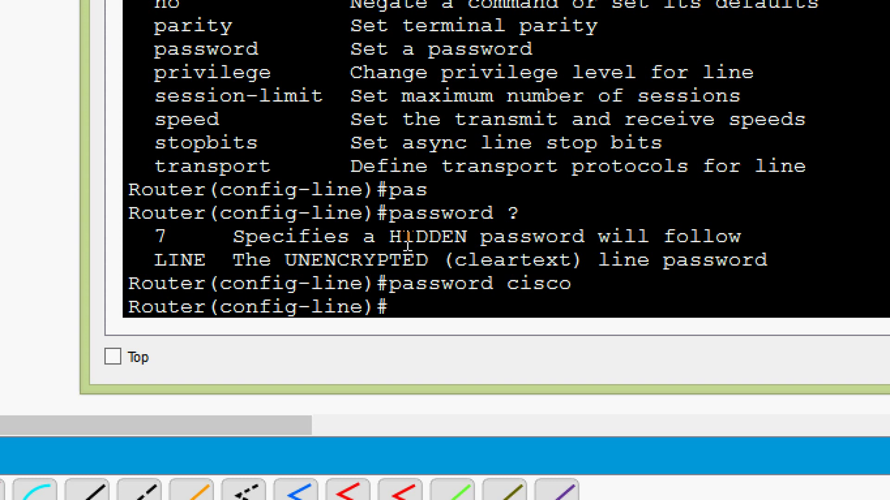
key("ctrl+z")
type("exit")
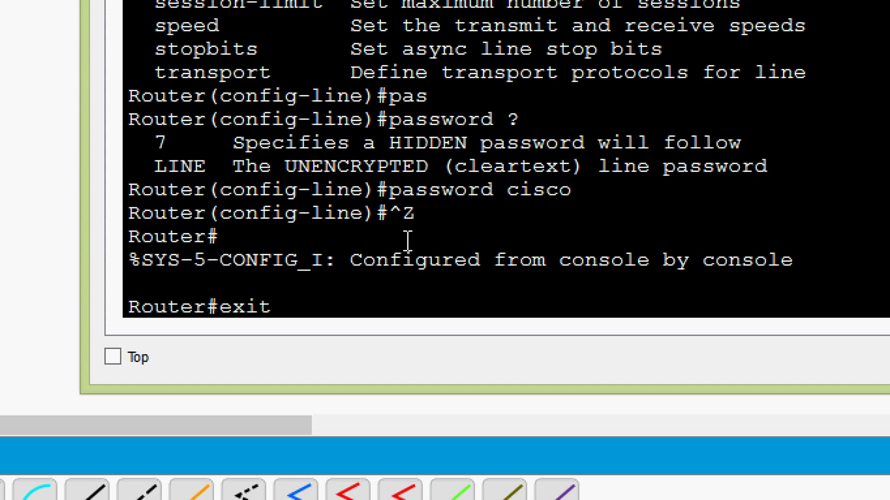
key("Return")
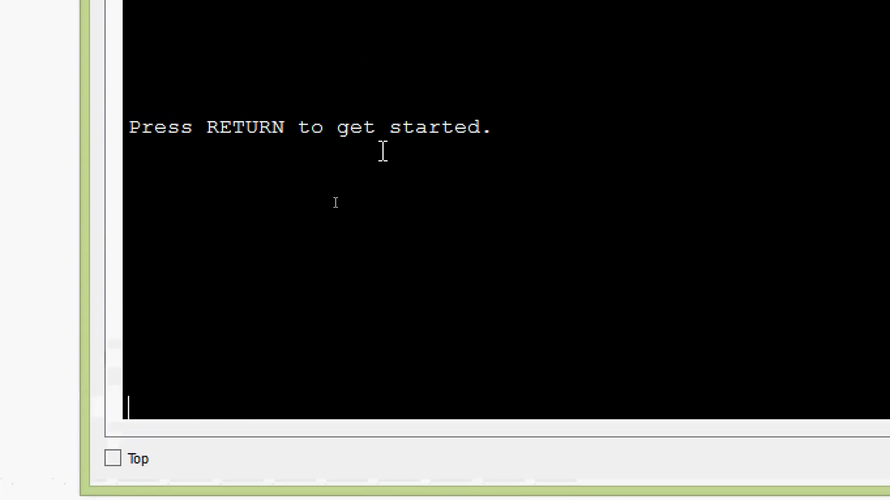
Step: Start a new console session and reach the Router> prompt without a password
key("Return")
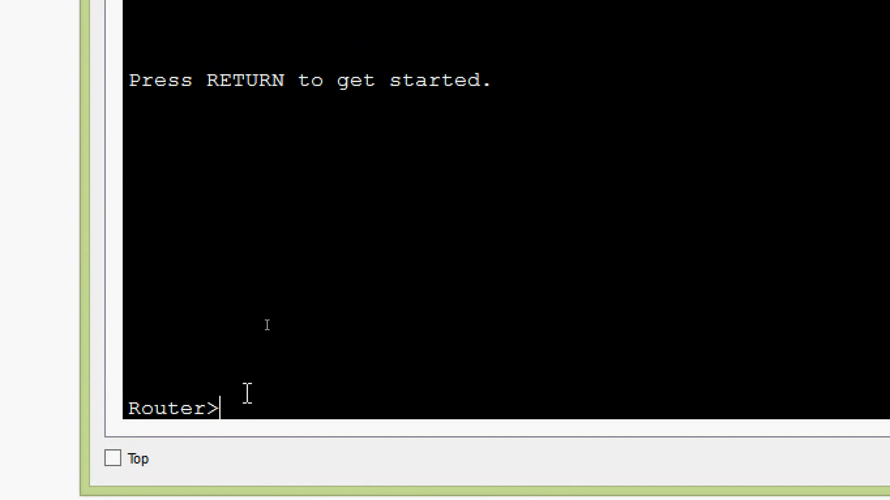
left_click_drag(233, 408, 125, 411)
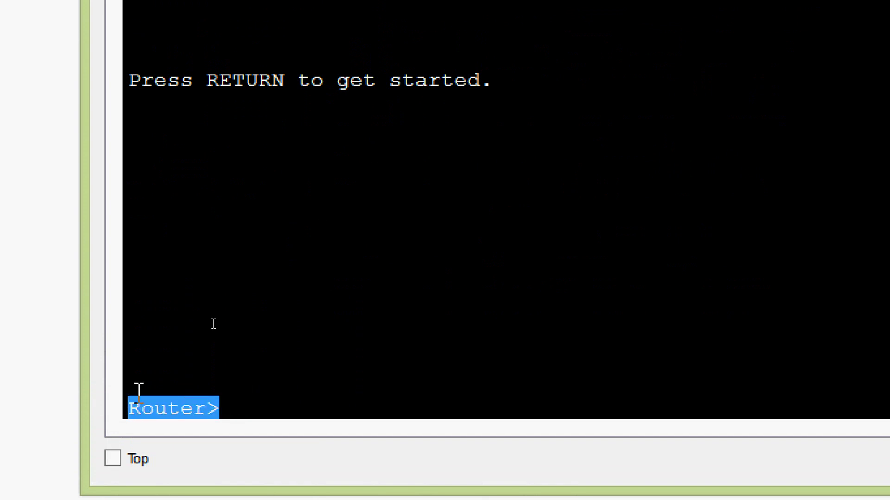
left_click(277, 384)
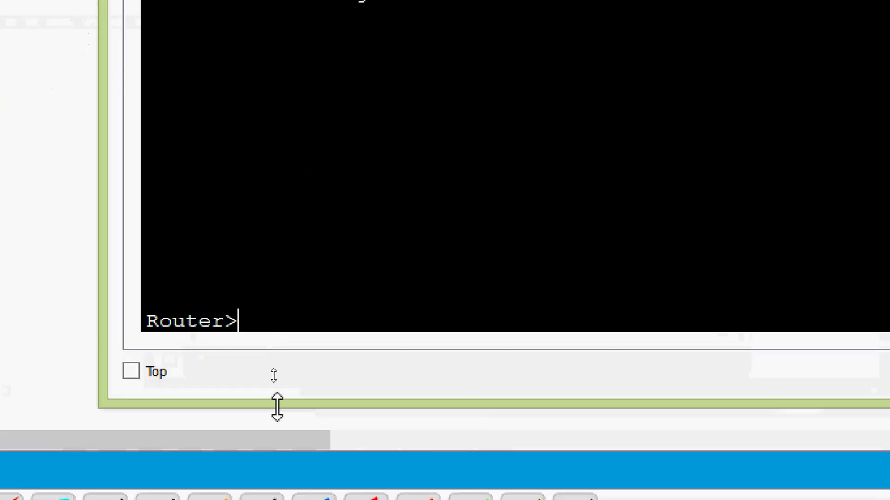
Step: Go from enable through configure terminal into line console 0 configuration
type("enable")
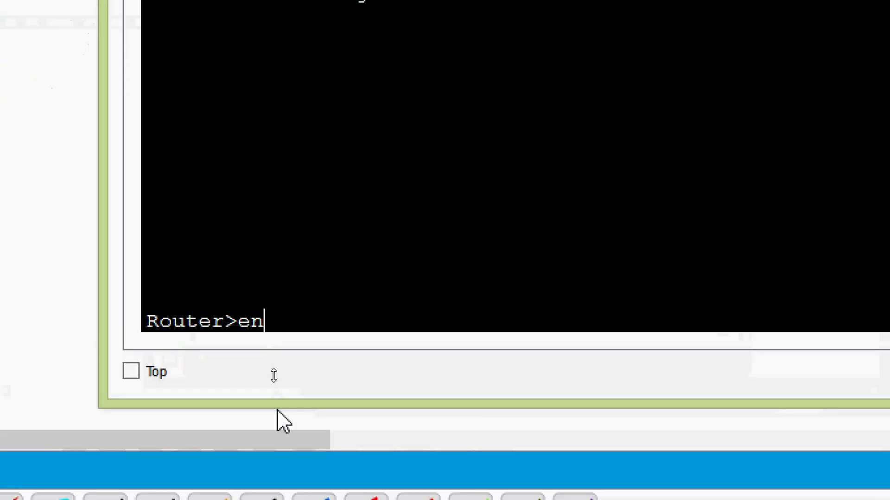
key("Tab")
key("Return")
type("conf")
key("Tab")
type("t")
key("Tab")
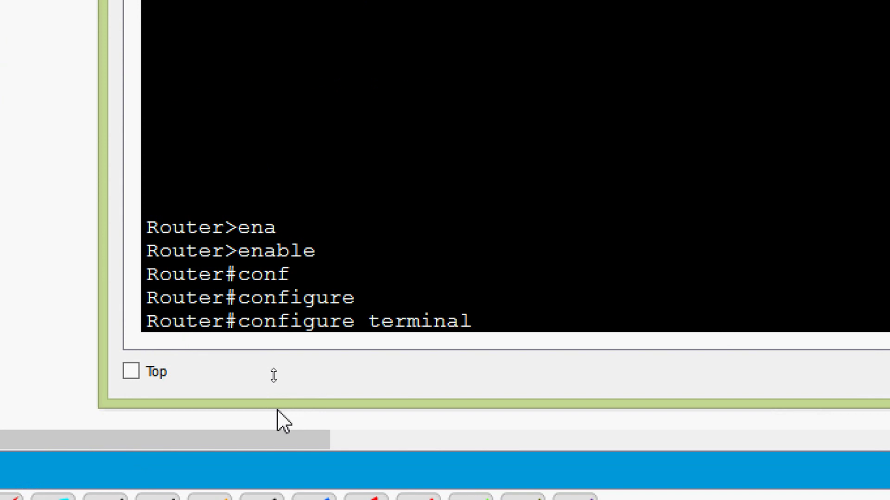
key("Return")
key("Return")
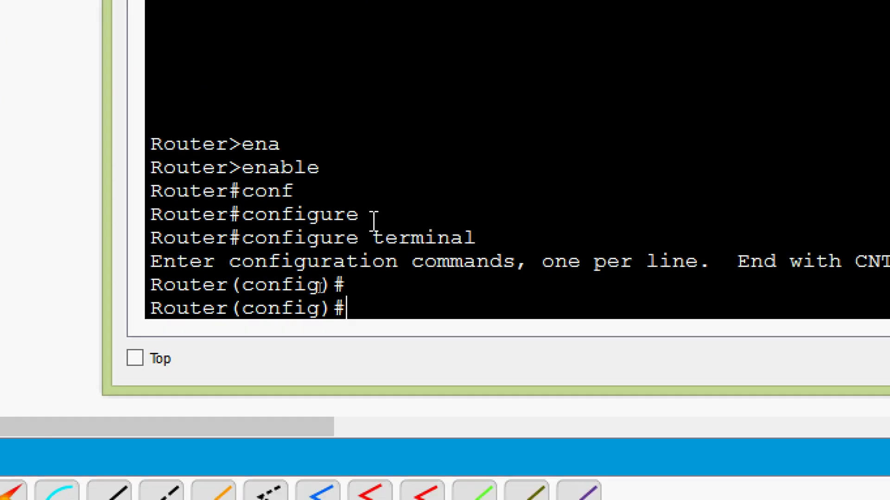
type("line")
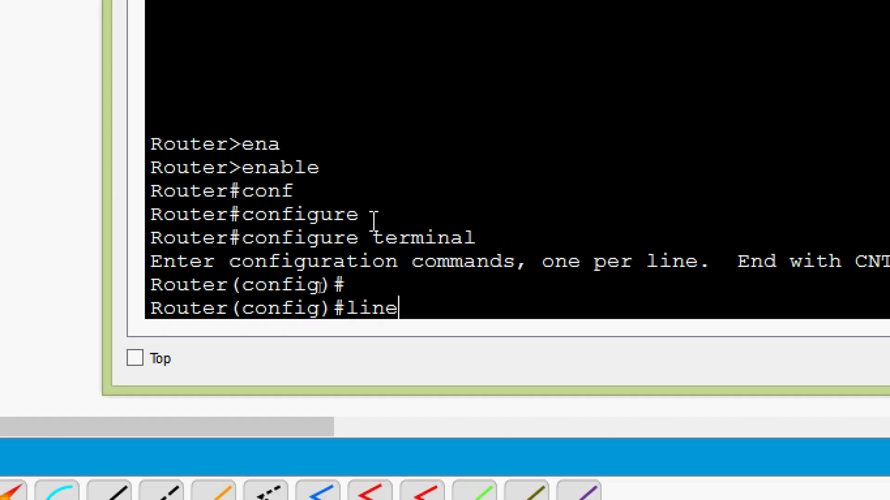
key("Tab")
type("con")
key("Tab")
type("0")
key("Return")
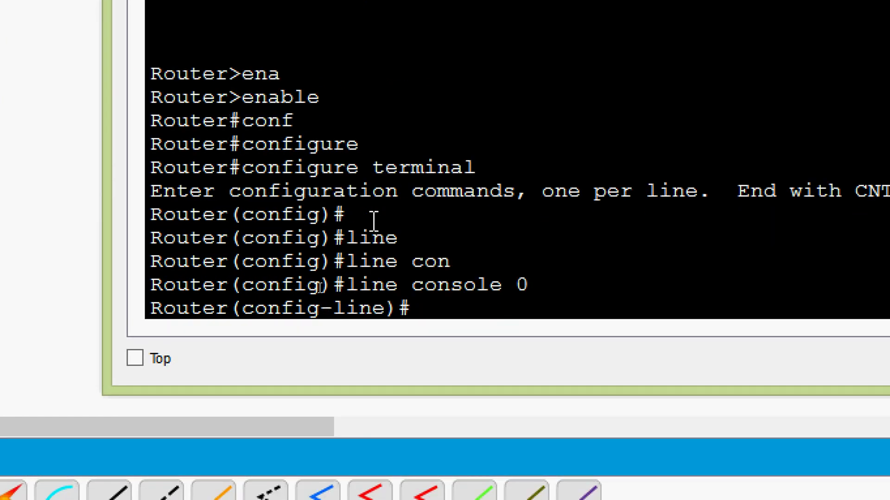
Step: Add the login command to the console line, leave config mode and exit
type("login")
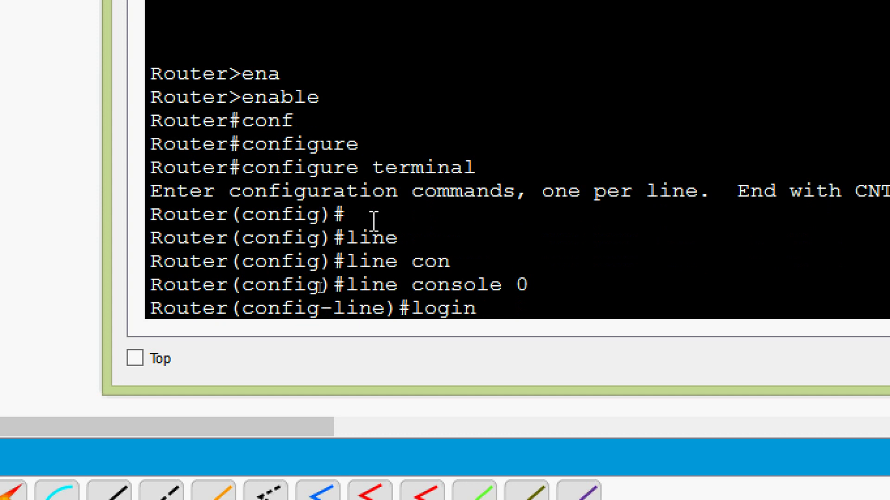
key("Return")
key("Return")
key("ctrl+z")
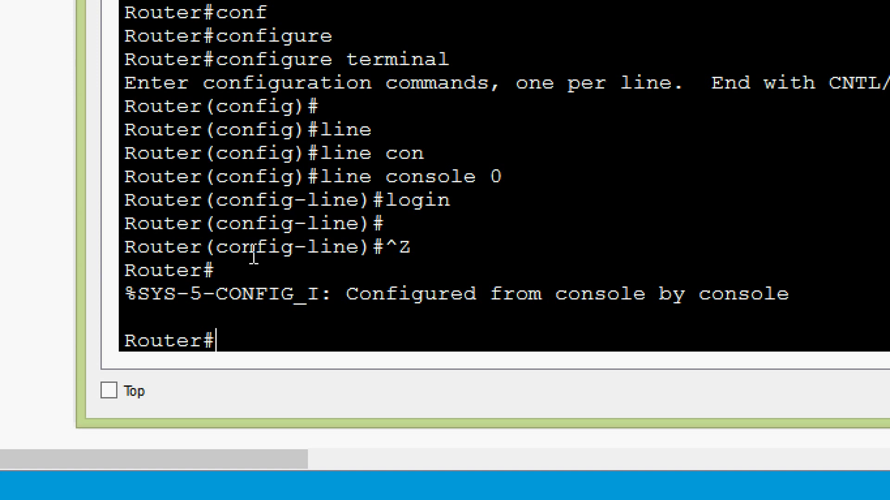
type("exit")
key("Return")
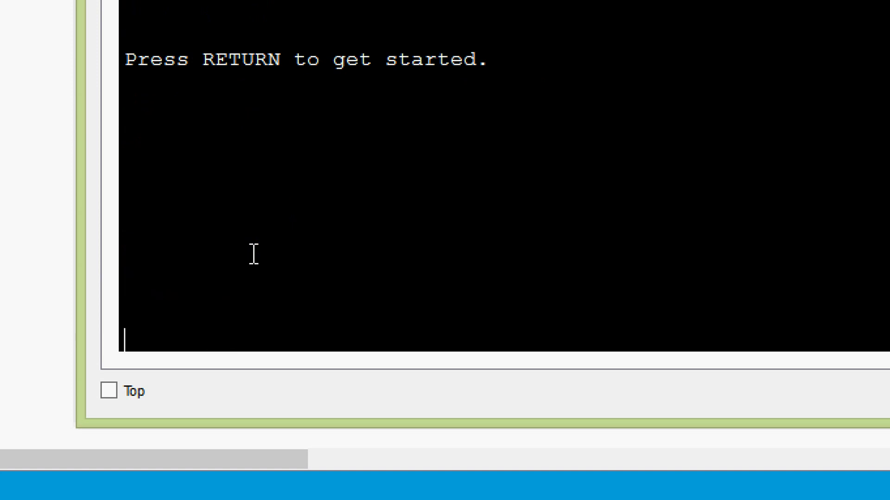
Step: Enter the console password at the Password: prompt to reach Router>
key("Return")
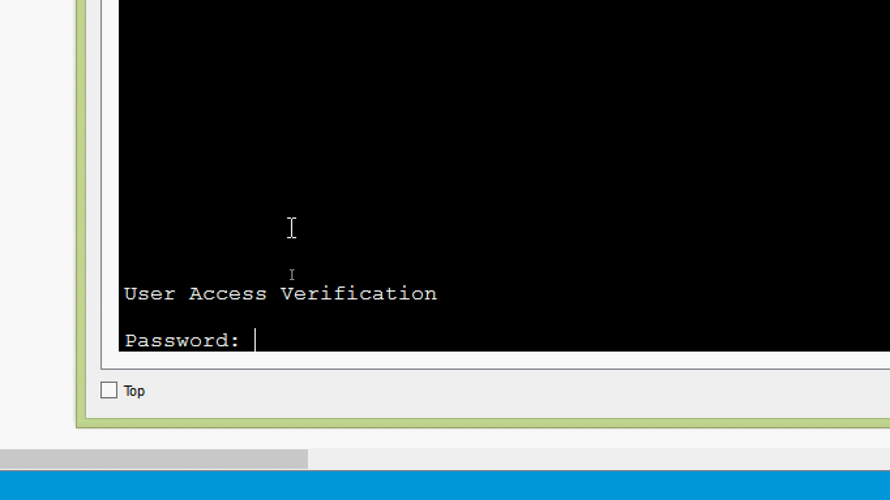
key("Return")
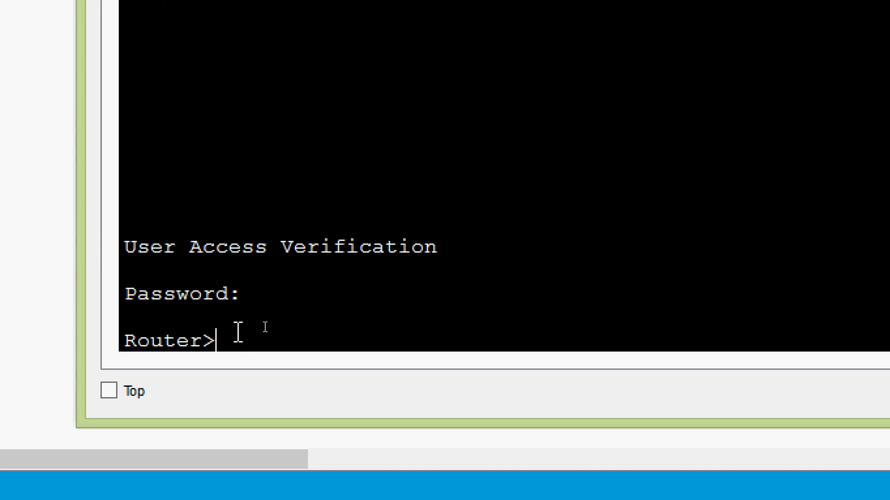
left_click_drag(234, 341, 105, 335)
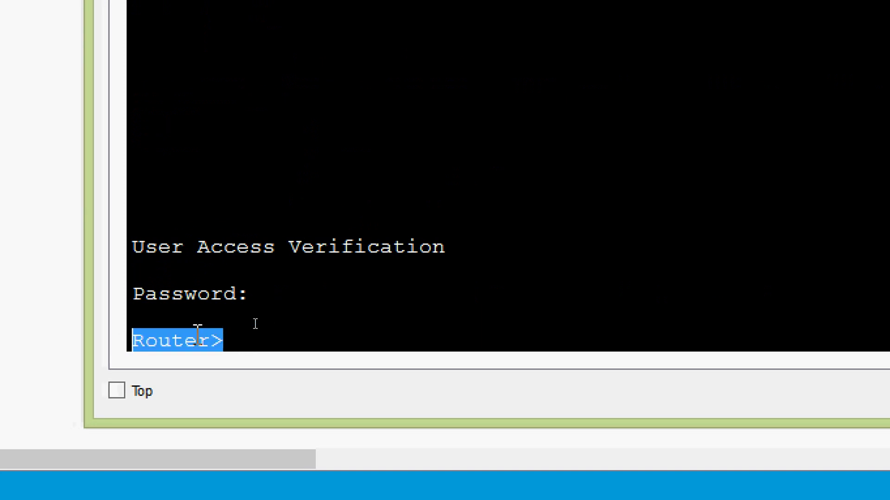
left_click(261, 304)
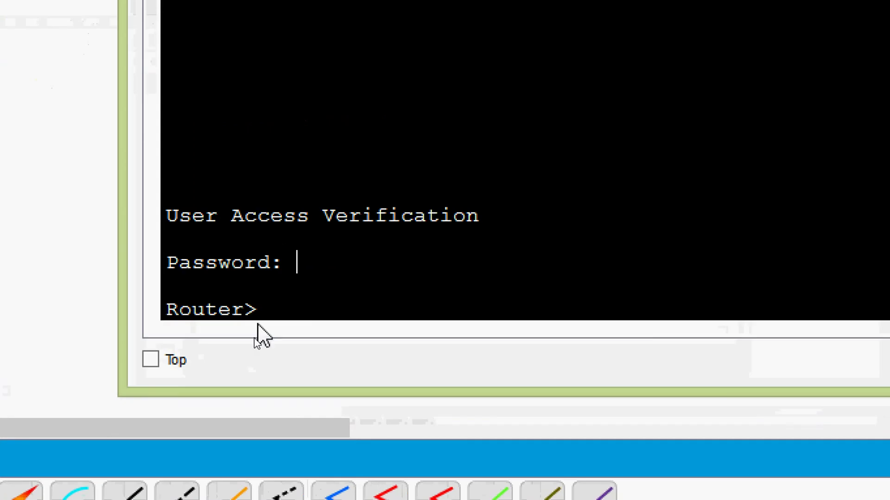
Step: Enter privileged mode and page through the output of show running-config
left_click(267, 310)
type("ena")
key("Tab")
key("Return")
type("sh")
key("Tab")
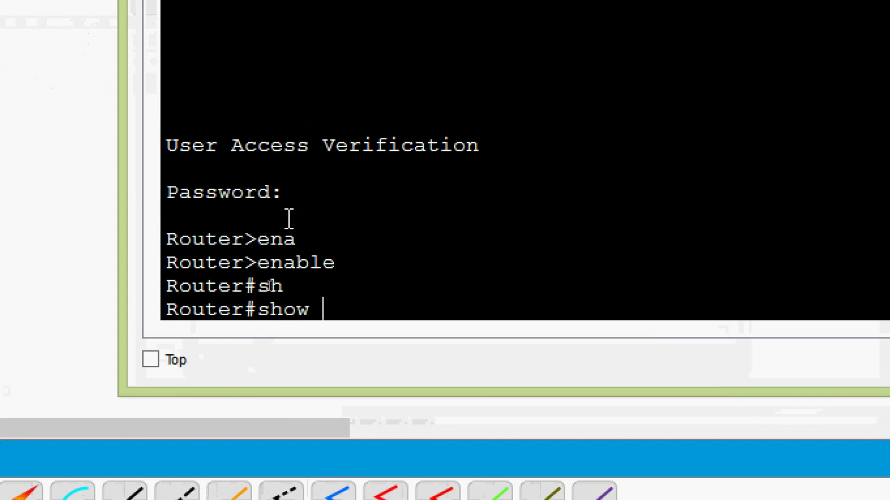
type("ru")
key("Tab")
key("Return")
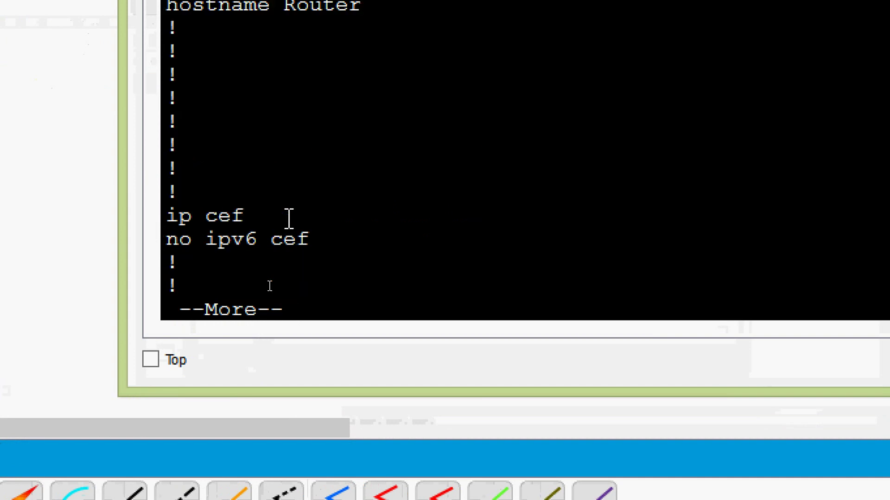
key("space")
key("space")
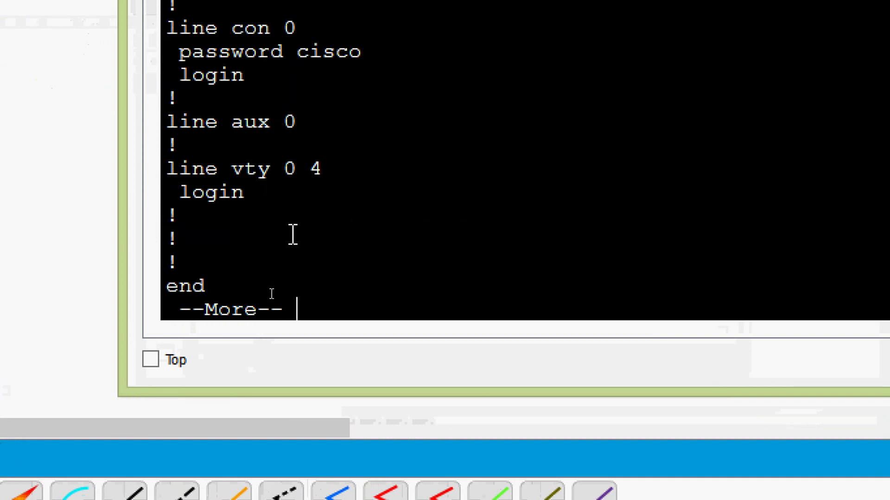
key("space")
Step: Examine the line con 0 section's plain-text password and login entries
scroll(293, 235, "up", 1)
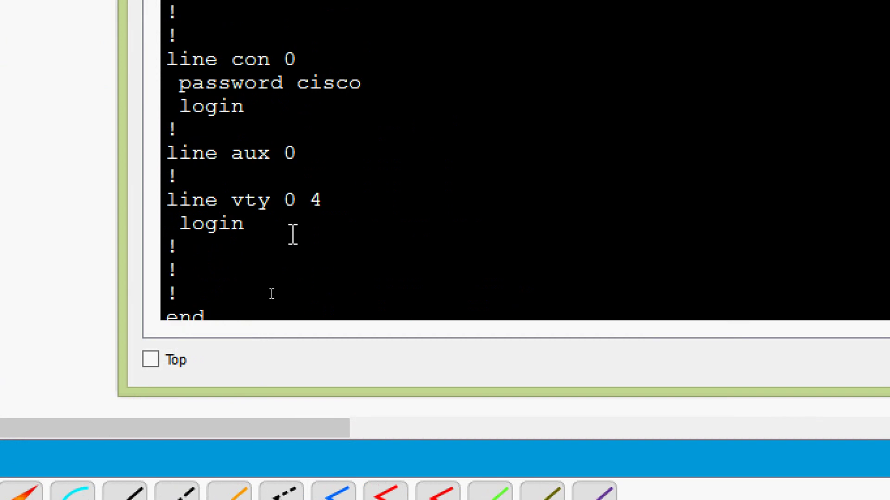
scroll(292, 235, "up", 1)
left_click_drag(165, 134, 308, 140)
left_click(213, 159)
left_click_drag(180, 161, 372, 162)
left_click(239, 186)
left_click_drag(239, 186, 180, 184)
left_click(265, 182)
left_click_drag(296, 164, 360, 166)
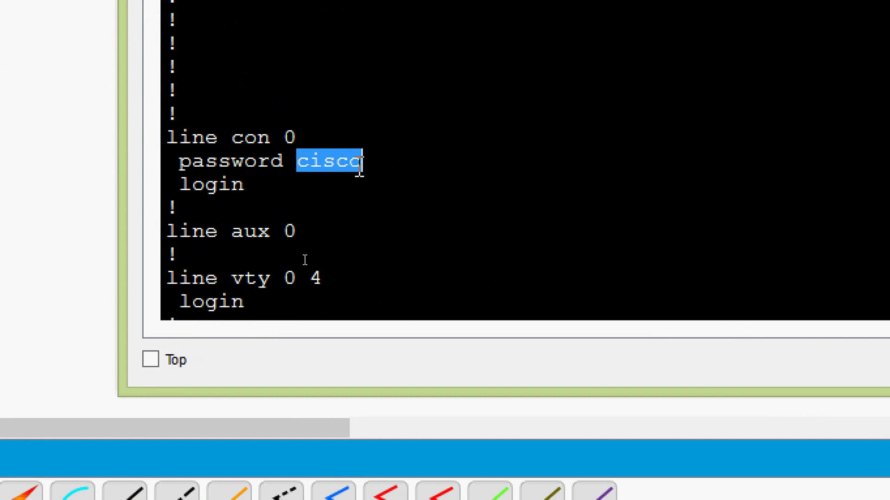
left_click(373, 169)
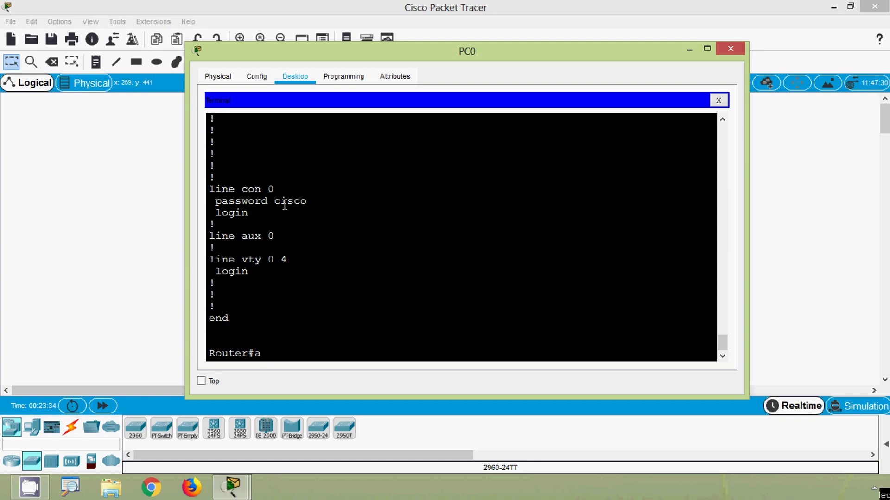
key("BackSpace")
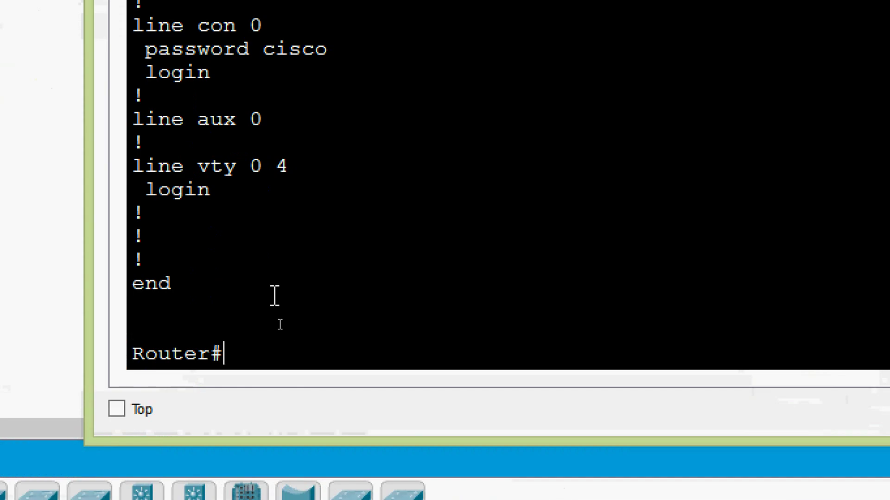
Step: In global configuration mode, list the service command options with service ?
type("conf")
key("Tab")
type("t")
key("Tab")
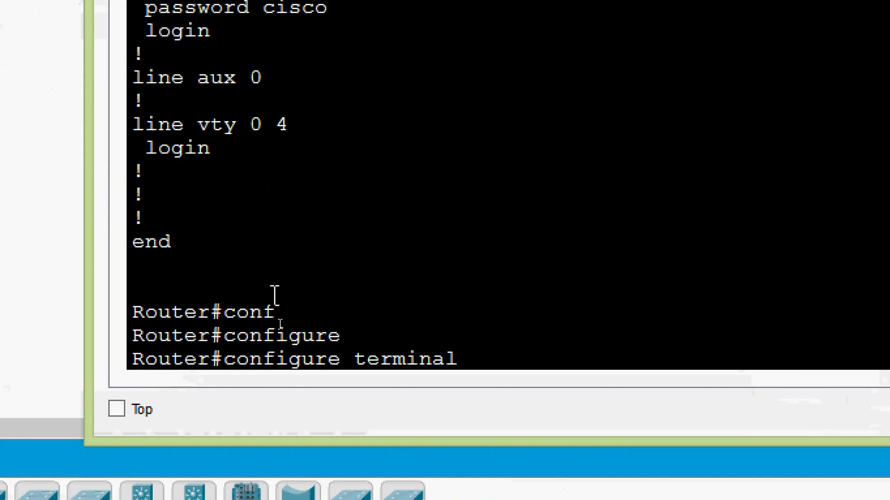
key("Return")
key("Return")
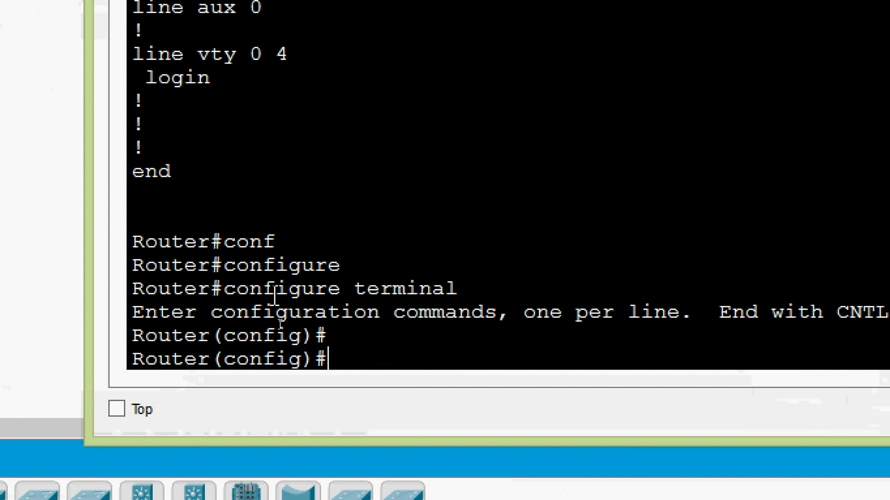
type("ser")
key("Tab")
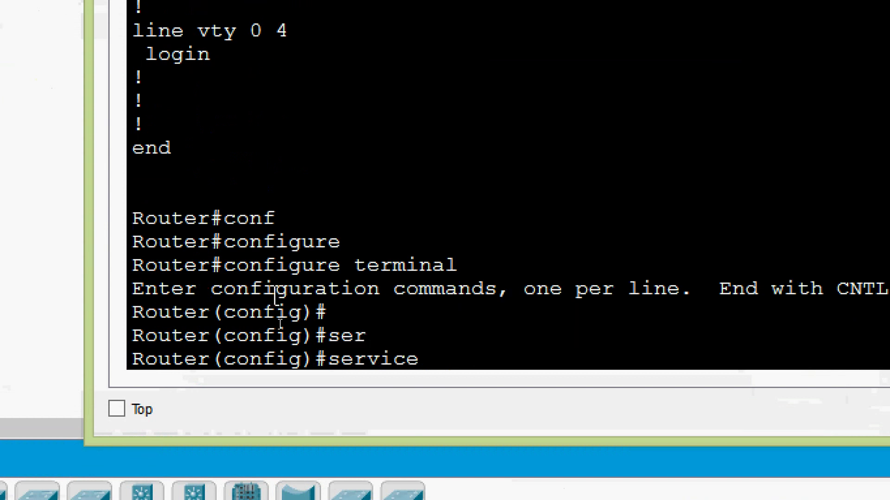
type("?")
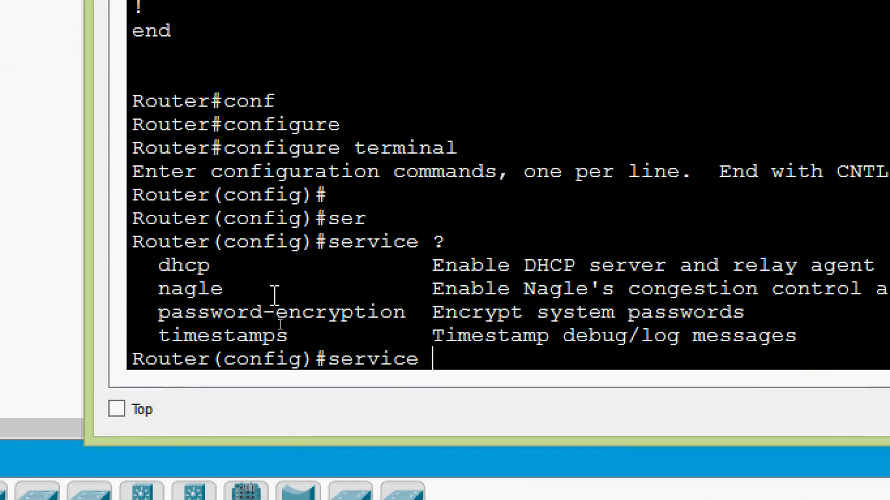
left_click_drag(156, 311, 751, 318)
left_click(498, 360)
Step: Enable service password-encryption, then return to the Router# prompt with Ctrl+Z
type("pas")
key("Tab")
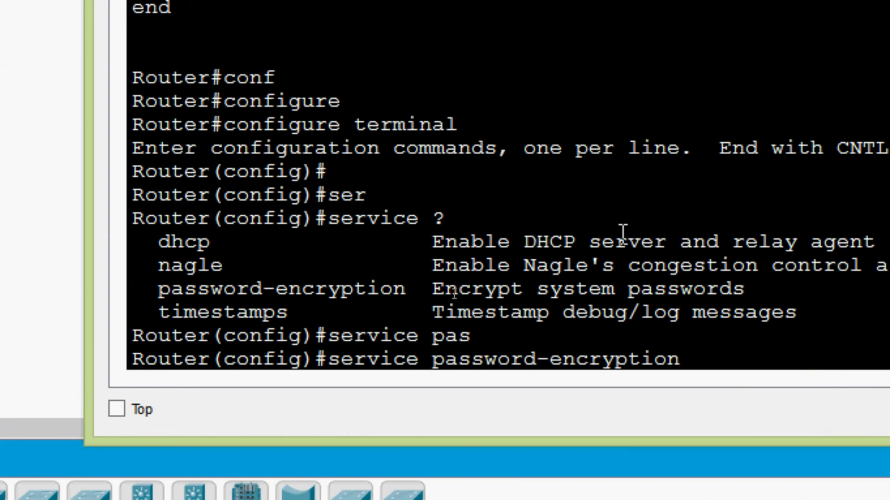
key("Return")
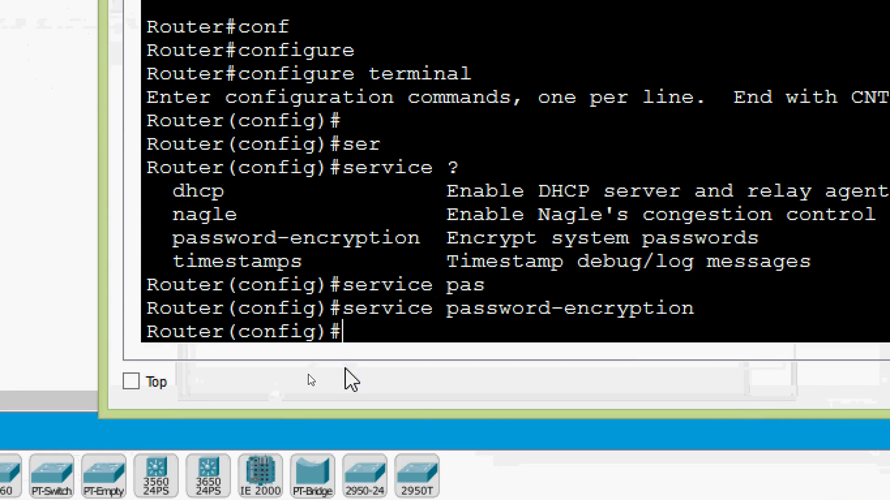
key("ctrl+z")
key("Return")
key("Return")
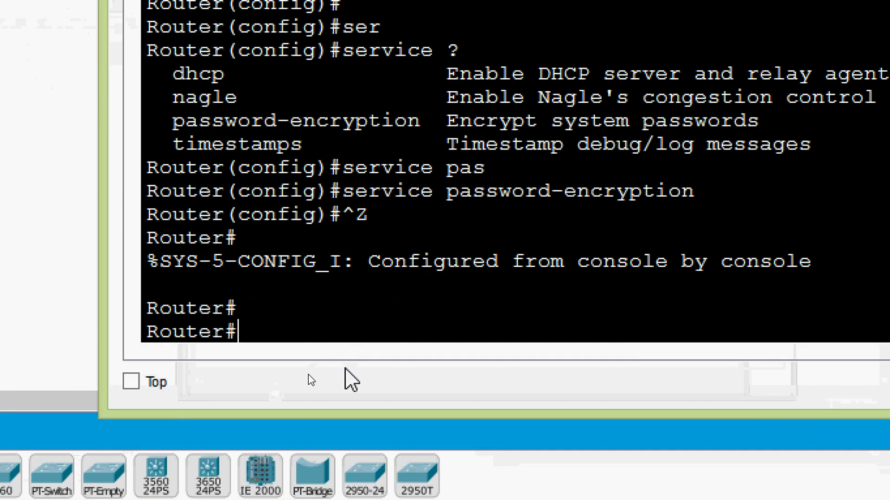
Step: Run show running-config and page through the router's configuration output
type("sh")
key("Tab")
type("ru")
key("Tab")
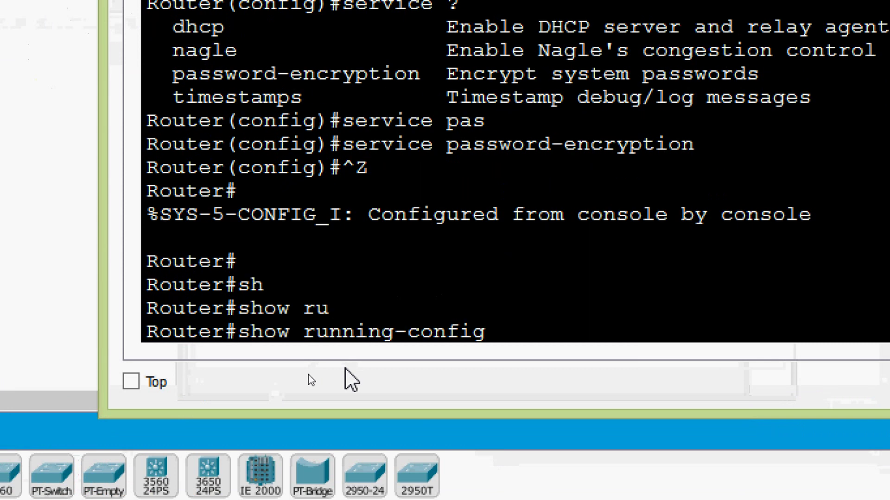
key("Return")
key("space")
key("space")
key("space")
key("space")
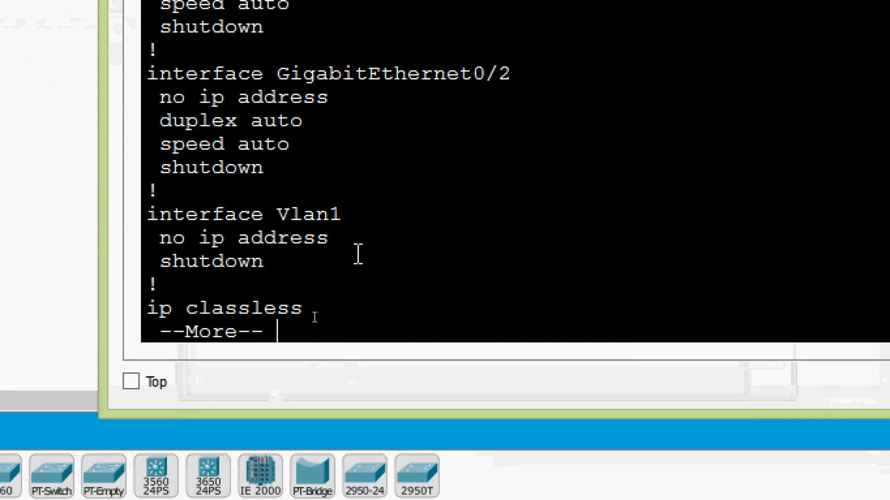
Step: Highlight the line con 0 heading and its type 7 encrypted password entry
scroll(342, 258, "up", 2)
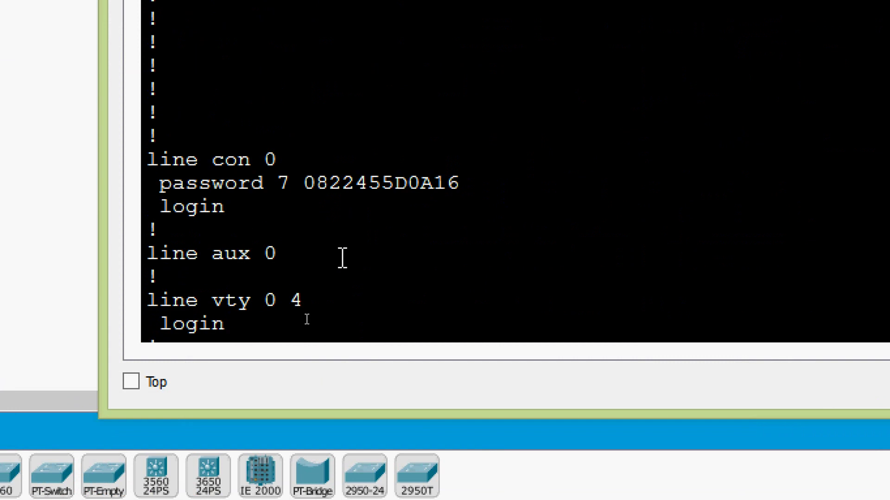
left_click_drag(152, 159, 277, 162)
left_click(158, 183)
left_click_drag(158, 183, 467, 192)
left_click(496, 200)
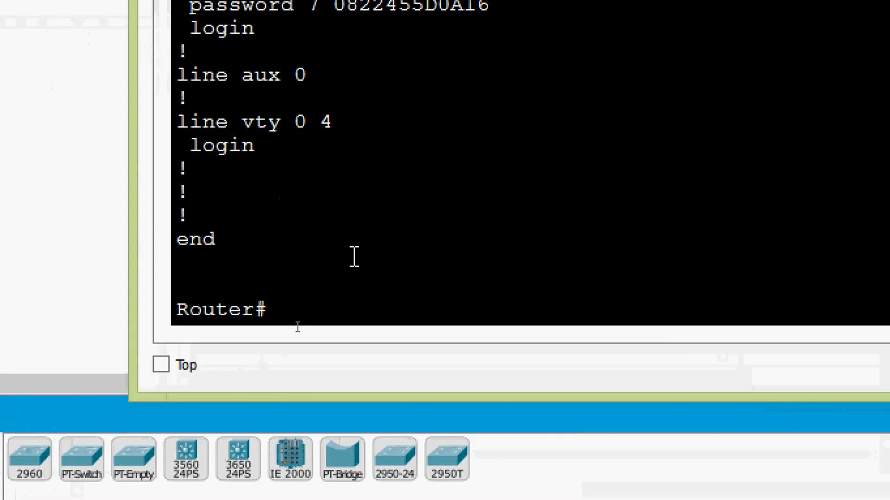
Step: Disable the login requirement on console line 0 with no login
type("conf")
key("Tab")
key("Tab")
key("Return")
type("line")
key("Tab")
type("co")
key("Tab")
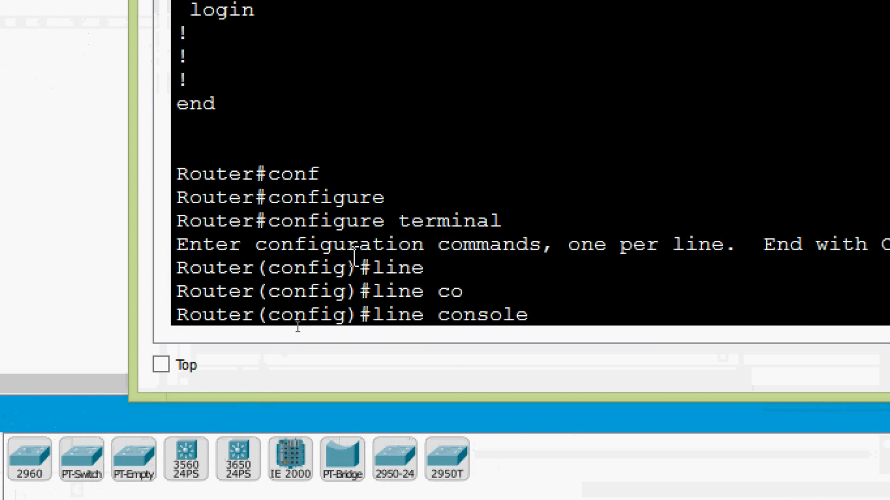
type("0")
key("Return")
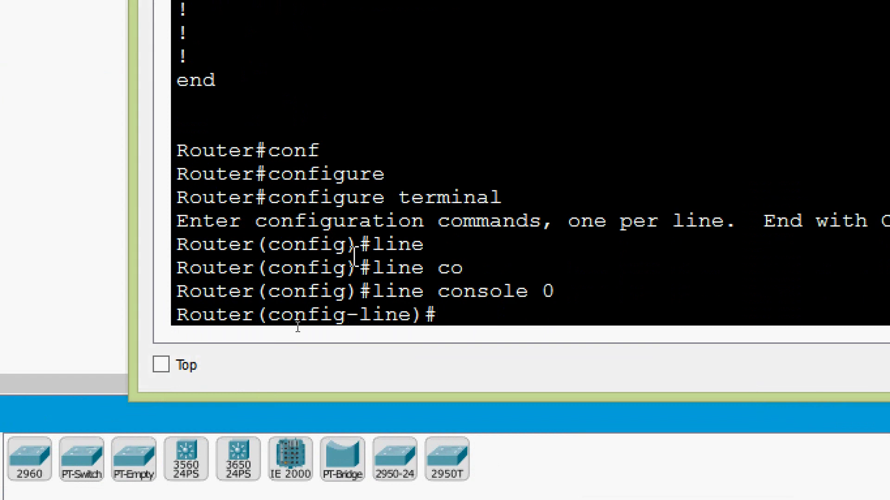
type("no login")
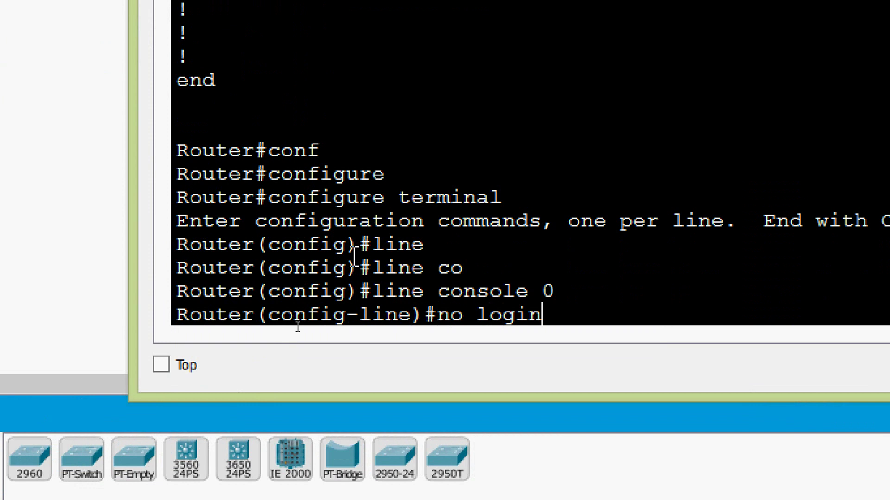
key("Return")
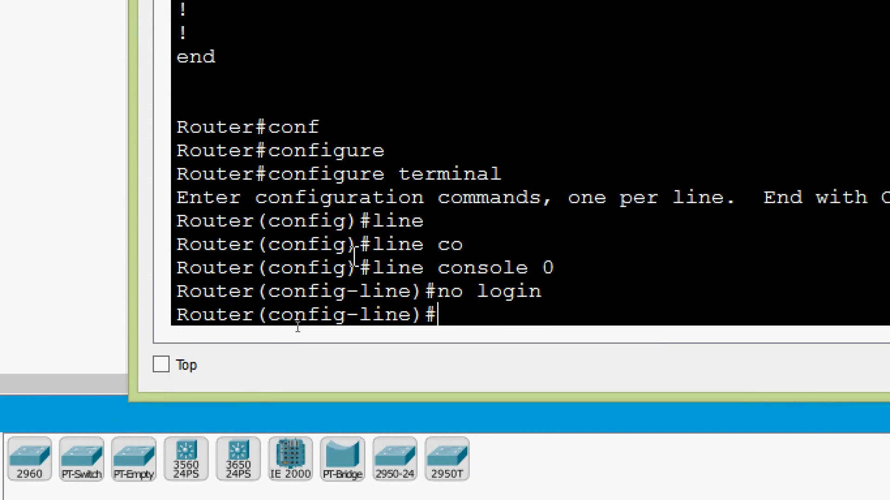
Step: Leave configuration mode and exit the console session back to Router>
key("ctrl+z")
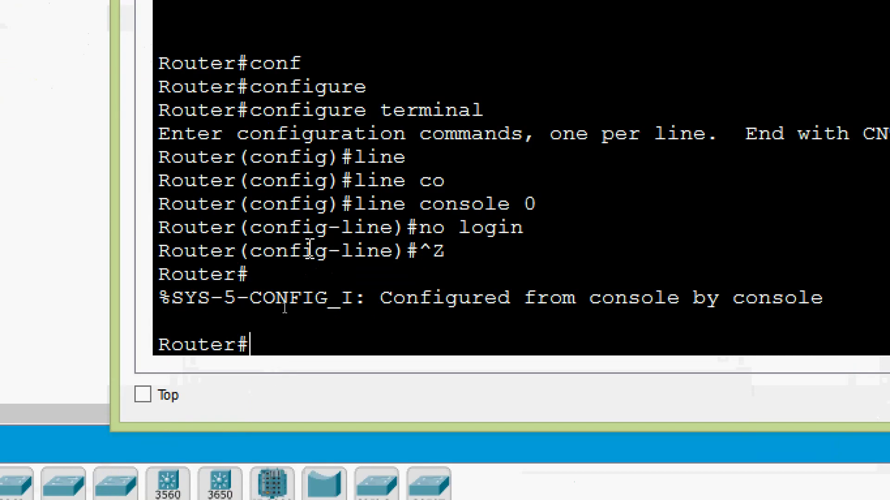
type("exit")
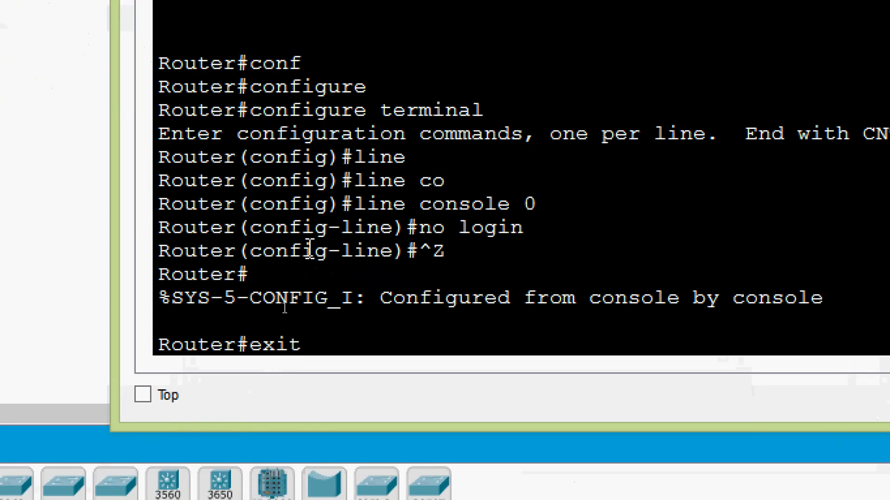
key("Return")
key("Return")
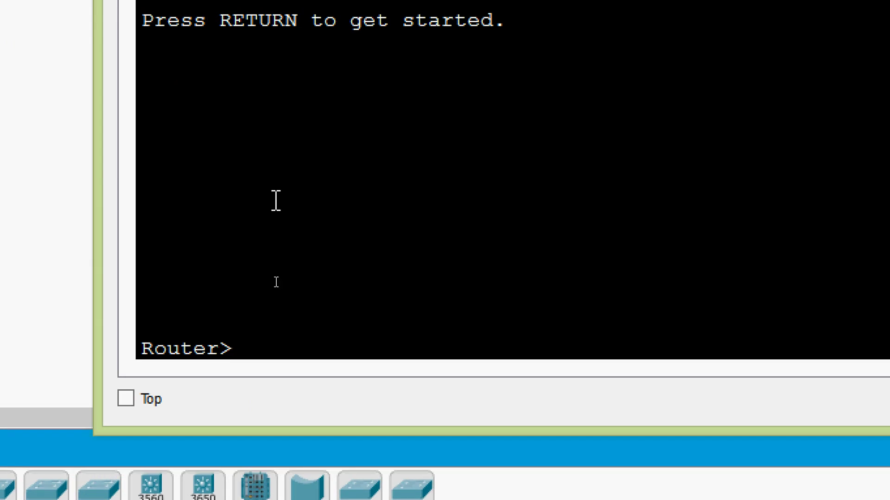
Step: Enter privileged EXEC mode with enable
type("ena")
key("Tab")
key("Return")
Step: Show the running configuration and highlight line con 0's remaining type 7 password
type("sh")
key("Tab")
type("run")
key("Return")
key("space")
key("space")
key("space")
key("space")
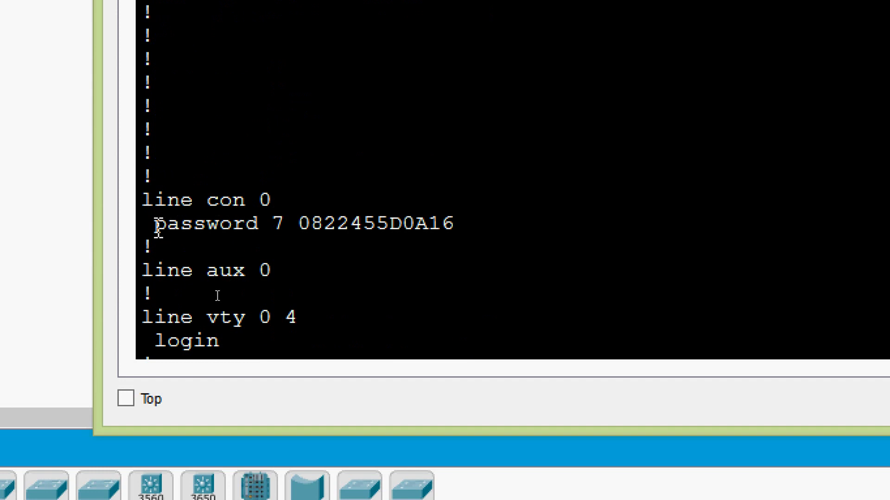
left_click_drag(154, 224, 472, 223)
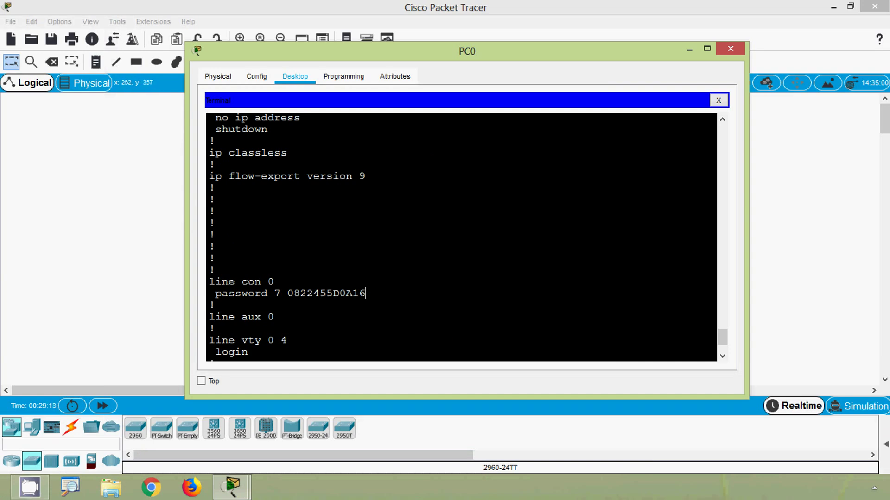
scroll(278, 333, "down", 3)
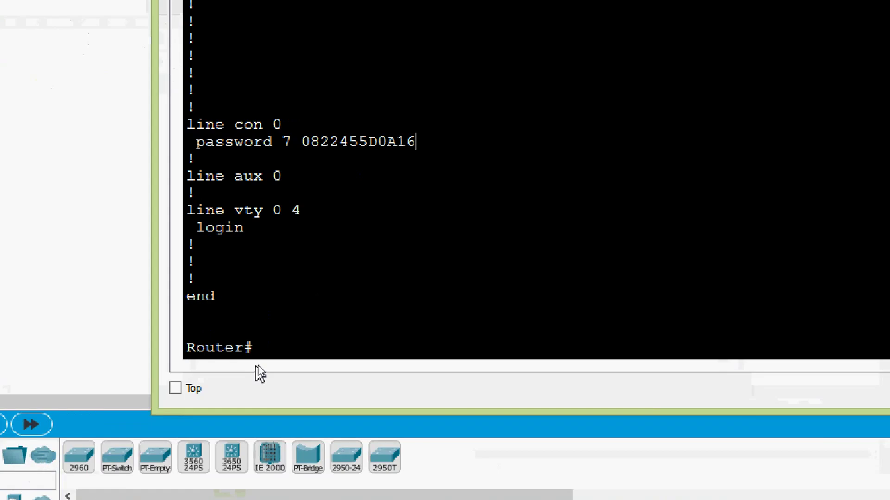
Step: Enter configure terminal and the console line 0 configuration
left_click(279, 352)
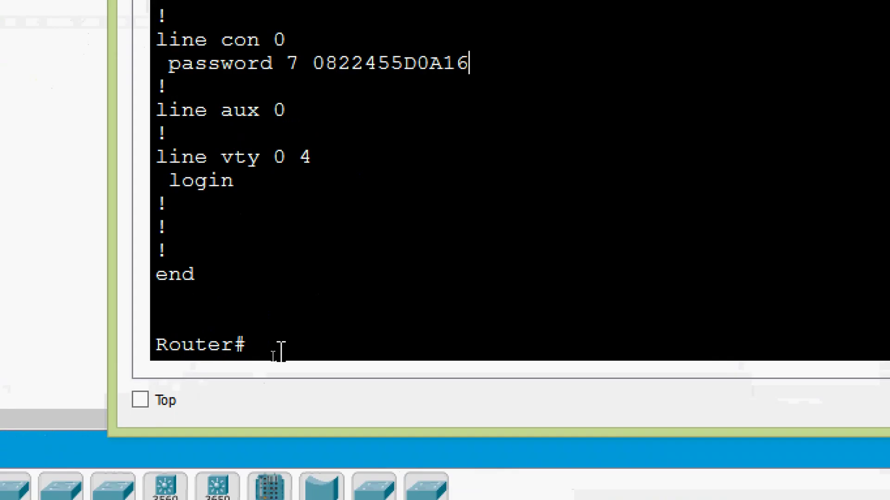
type("conf")
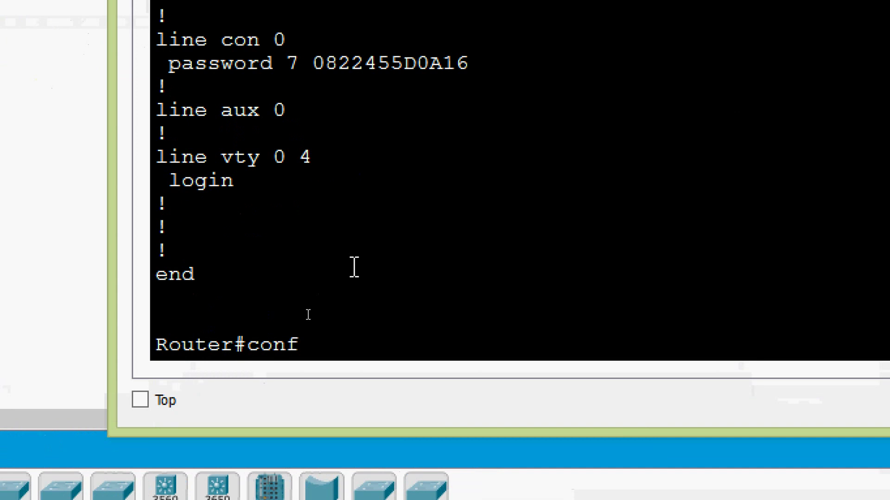
key("Tab")
type("t")
key("Tab")
key("Return")
type("line")
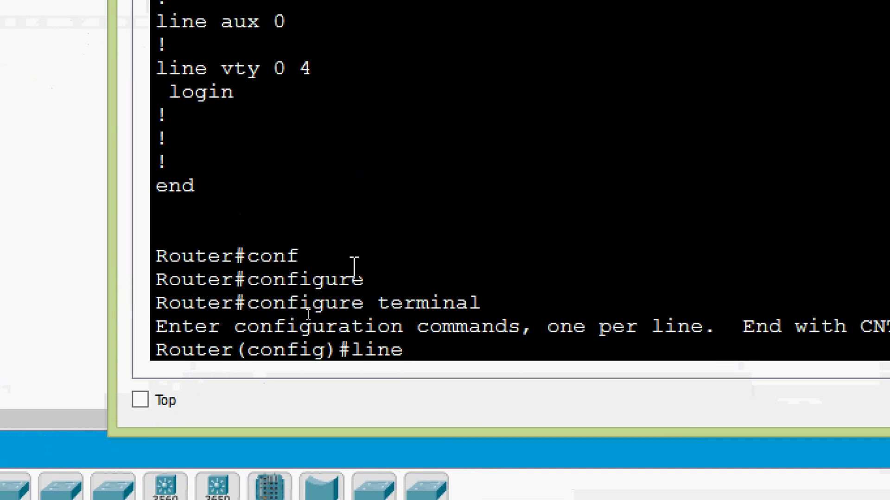
key("Tab")
type("co")
key("Tab")
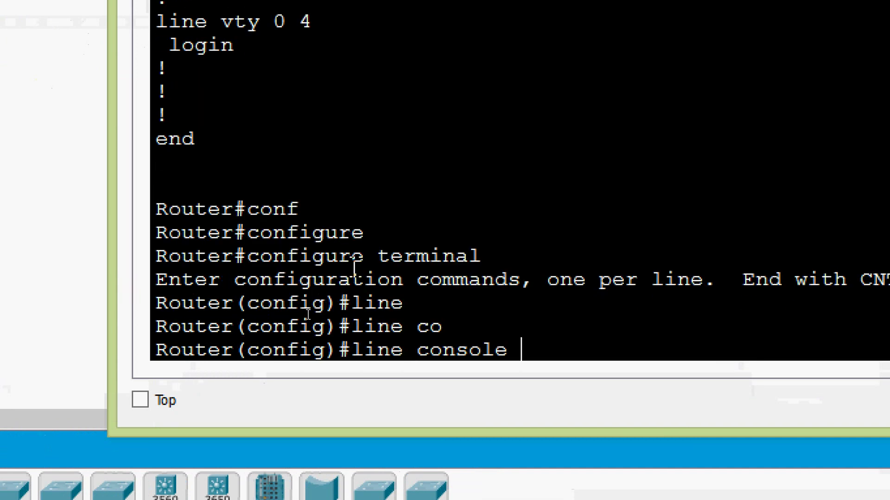
type("0")
key("Return")
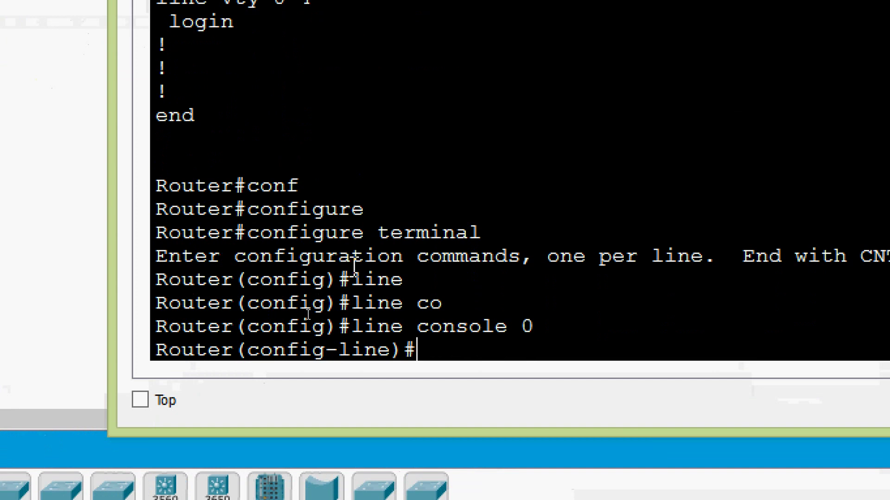
Step: Remove the console line password with no password and leave configuration mode
type("no pas")
key("Tab")
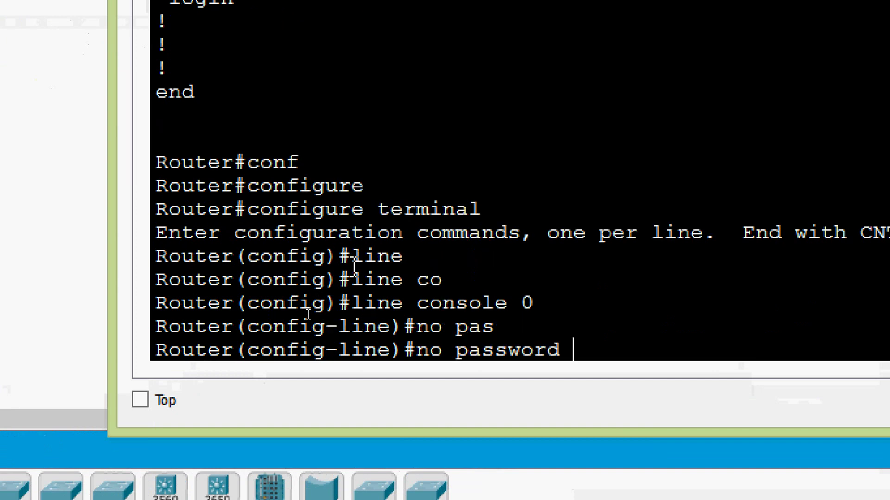
type("?")
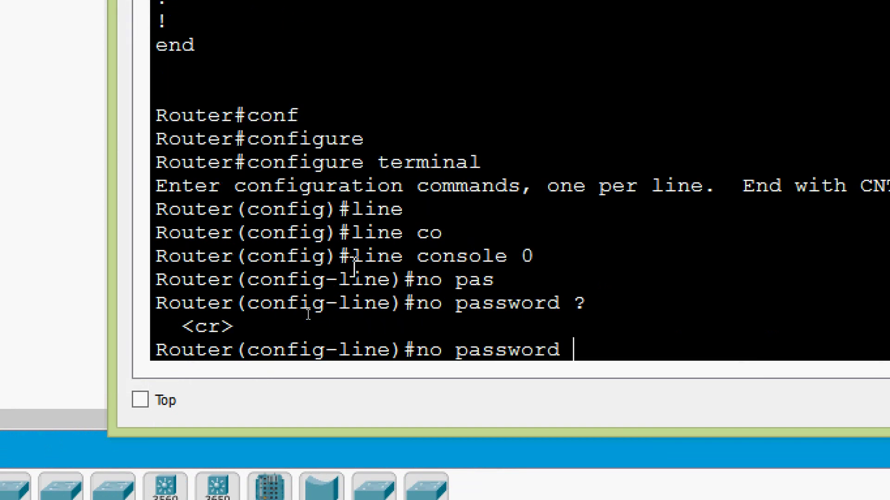
key("Return")
key("ctrl+z")
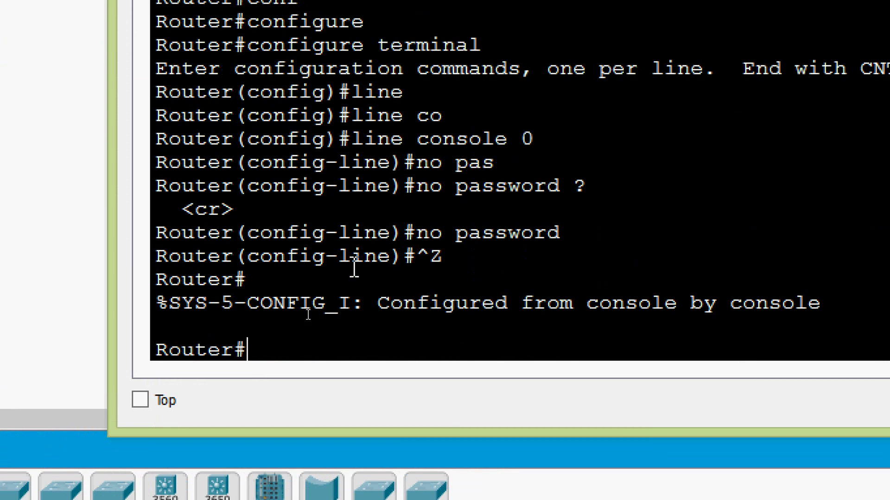
Step: Show the running configuration and highlight the now-empty line con 0 section
type("show")
key("Tab")
type("ru")
key("Tab")
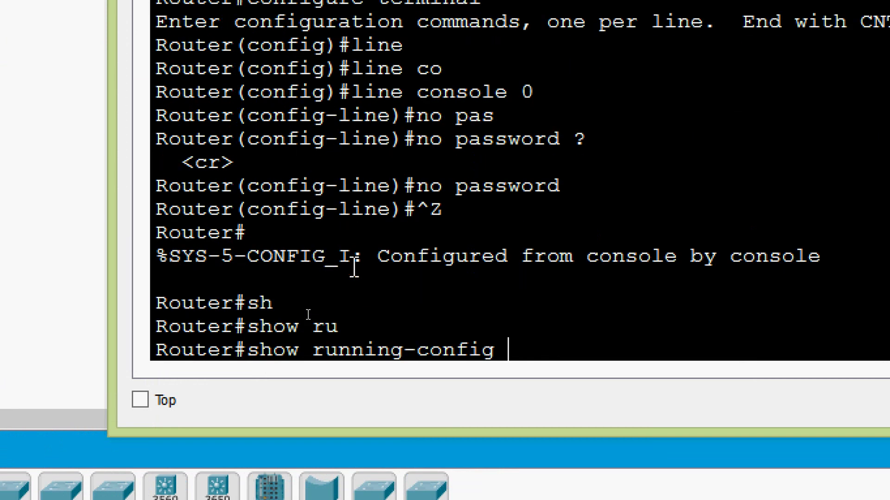
key("Return")
key("space")
key("space")
key("space")
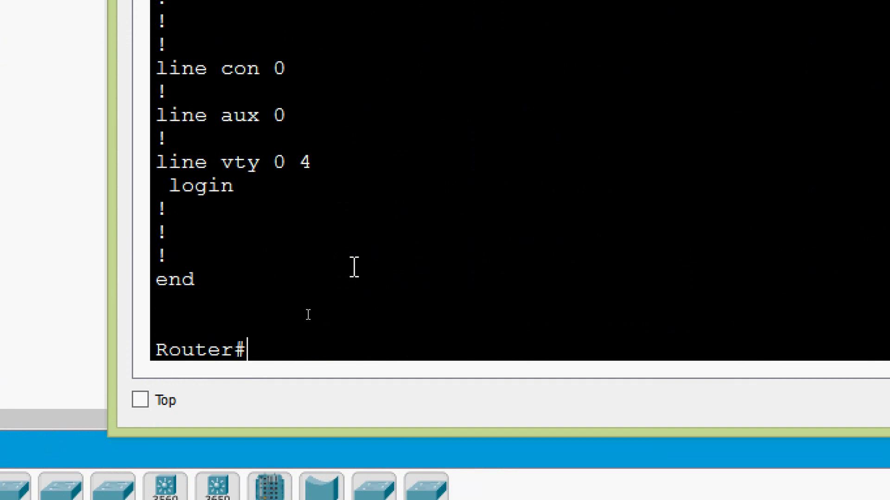
scroll(354, 267, "up", 1)
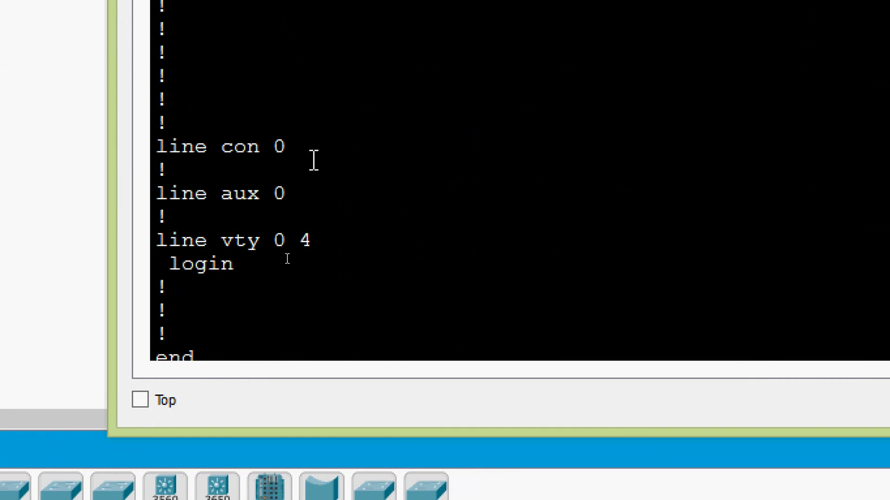
left_click_drag(292, 141, 145, 153)
left_click(162, 170)
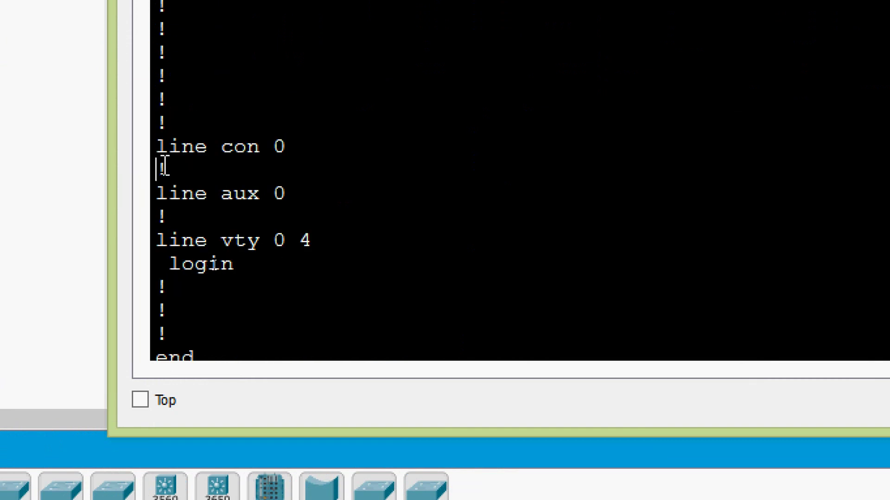